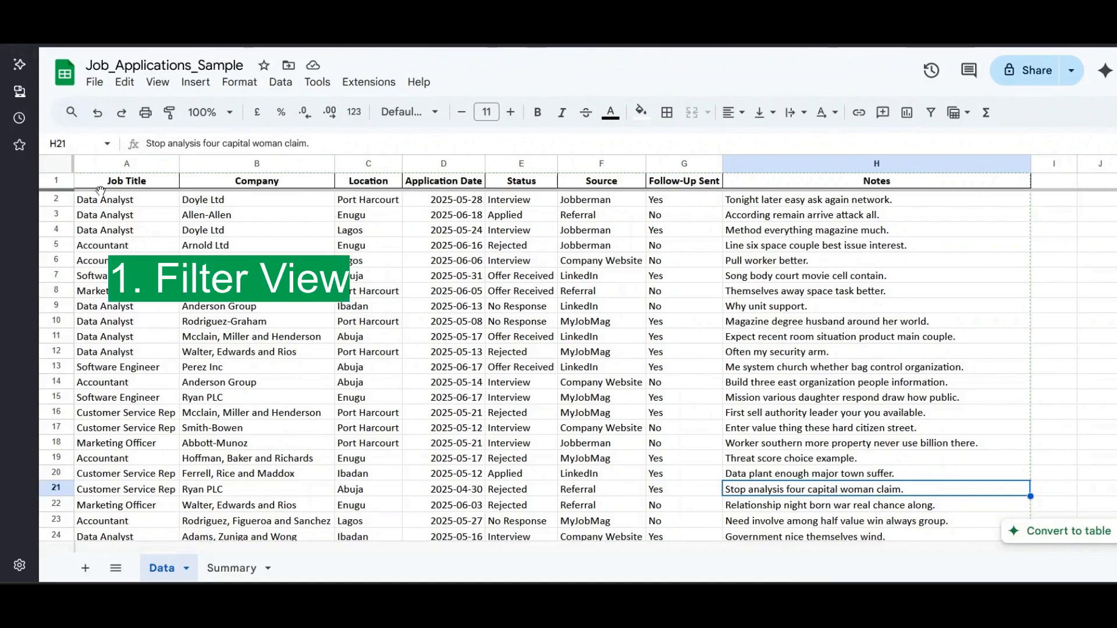
- Select the entire Data sheet and create a filter view for it
click(56, 171)
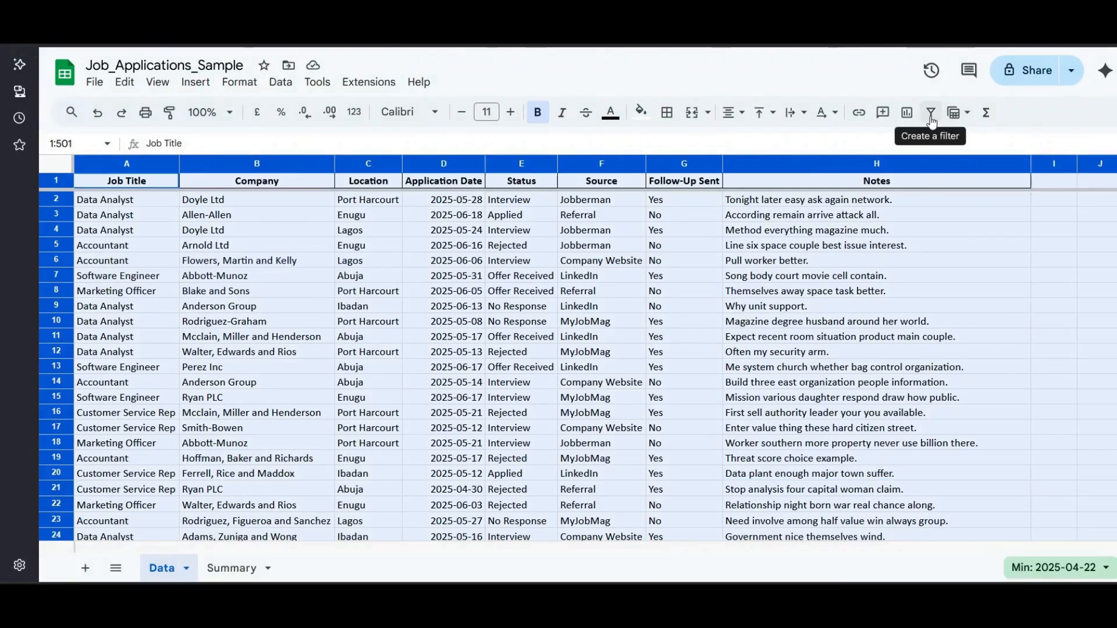
click(969, 121)
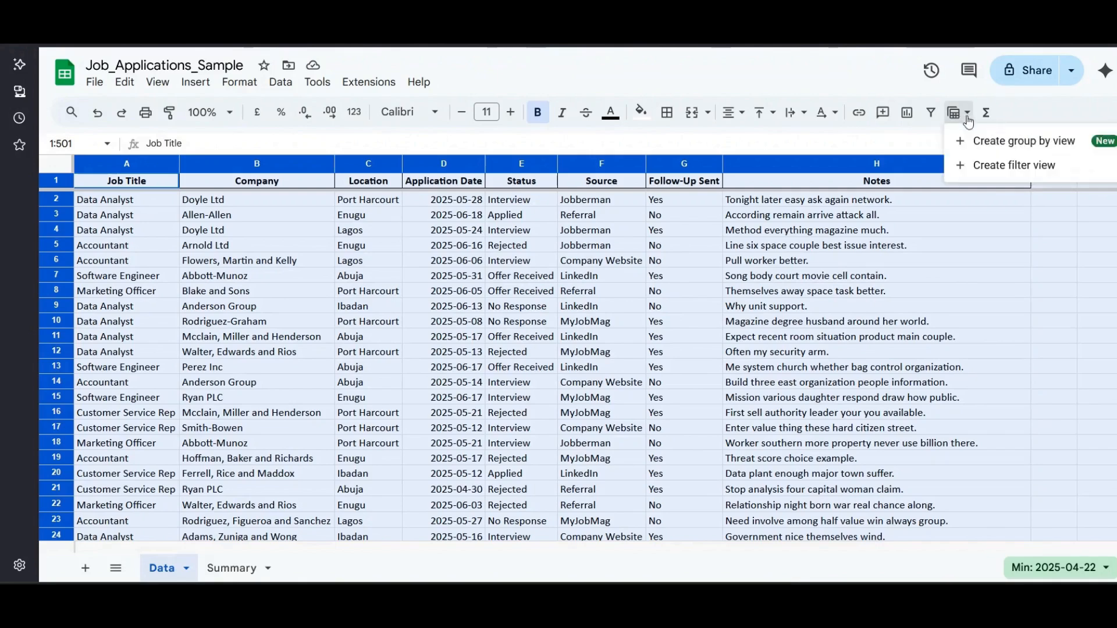
click(993, 166)
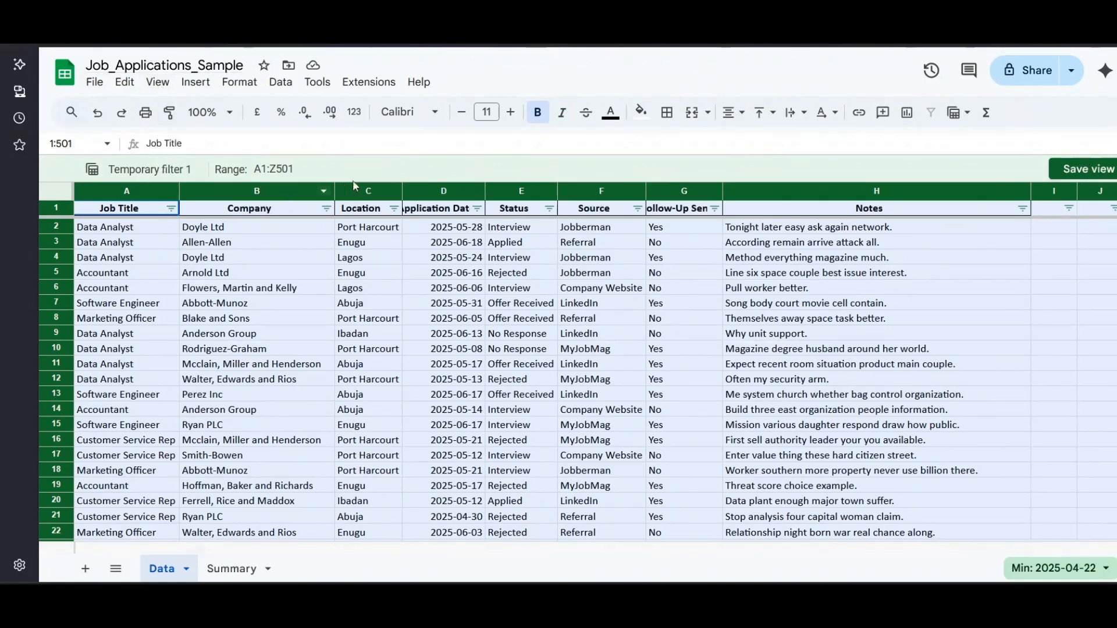
- Filter the Location column by values so that only Abuja is selected
click(328, 209)
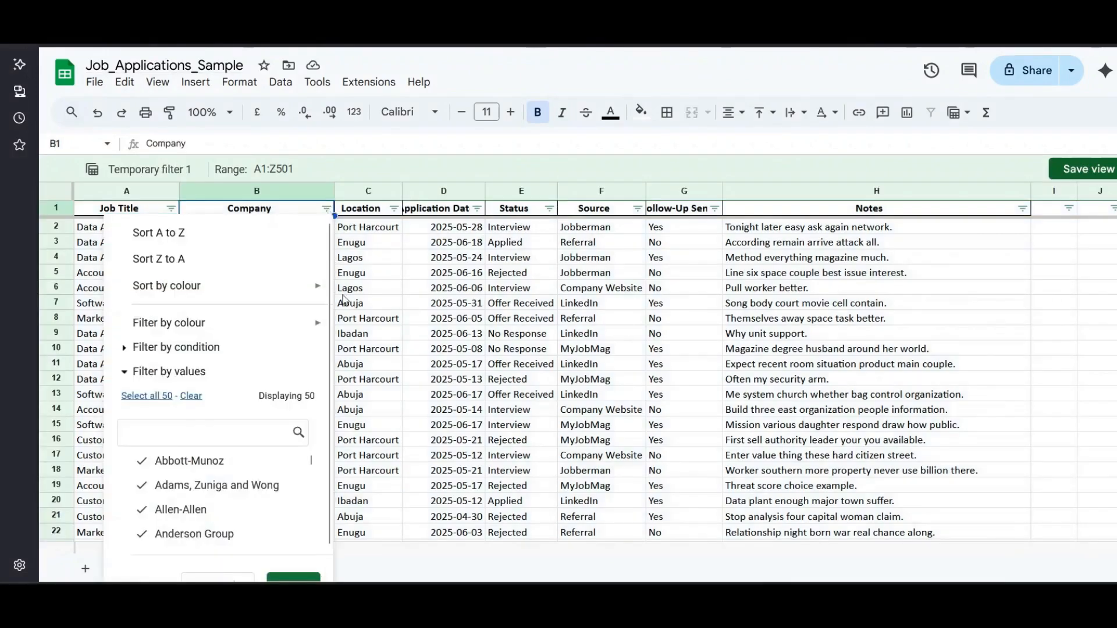
click(414, 270)
click(395, 209)
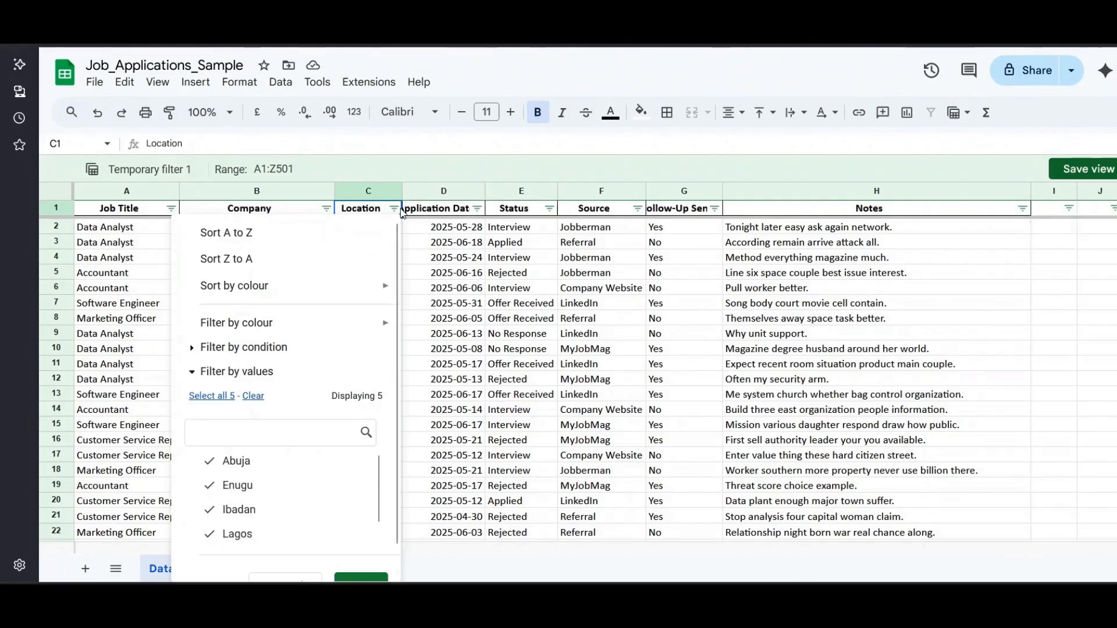
click(253, 396)
click(252, 471)
scroll(358, 579, down, 1)
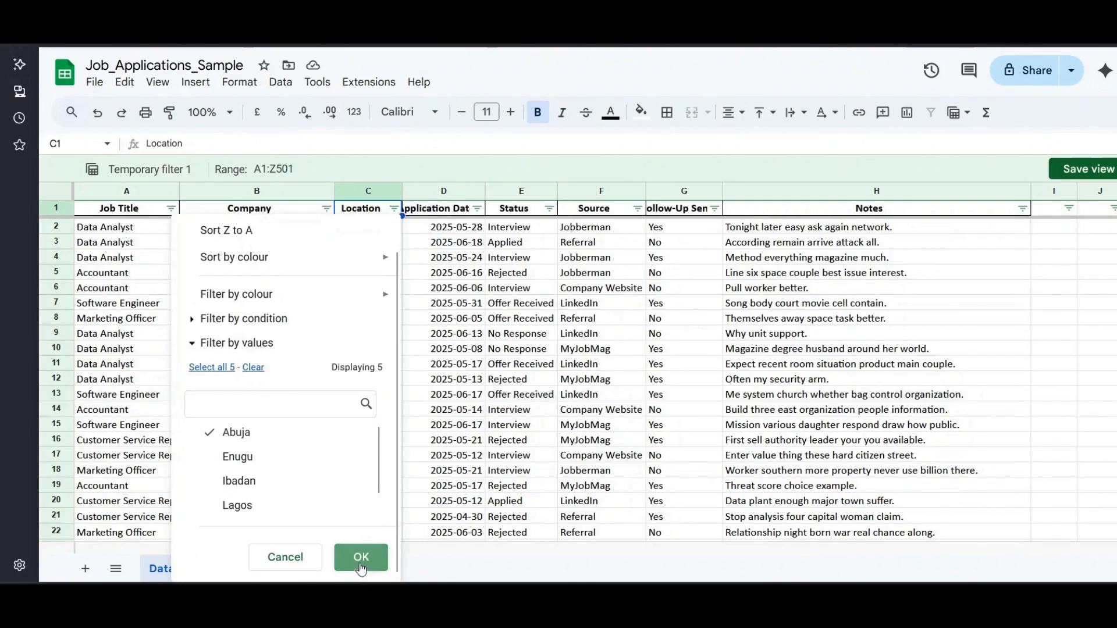
click(360, 575)
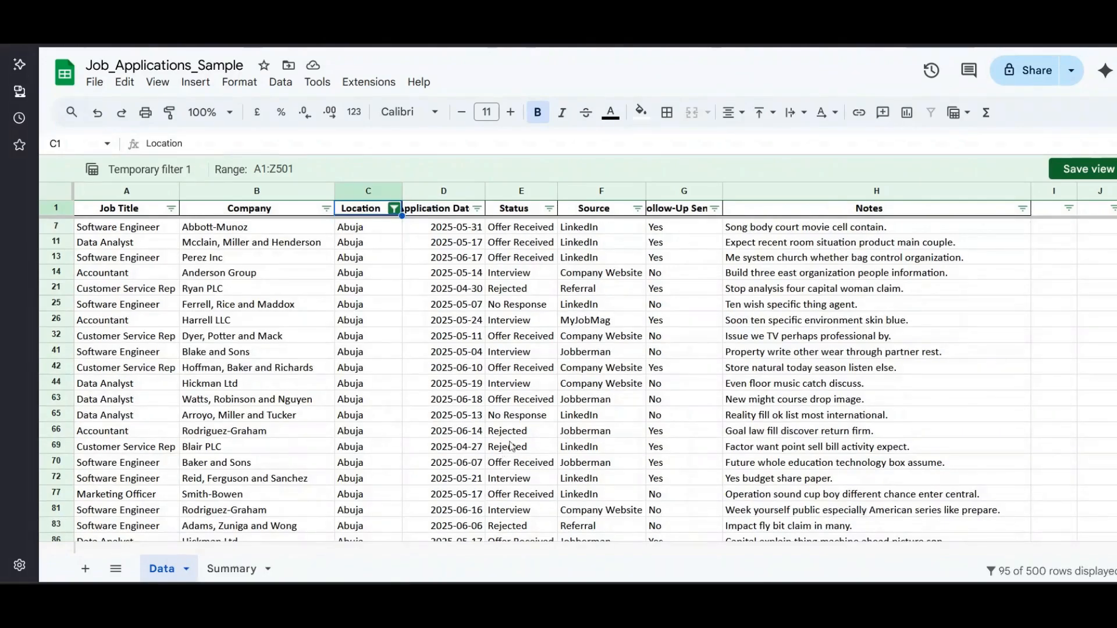
- Look through the filtered rows and save the temporary filter under the name Abuja view
scroll(511, 446, down, 5)
scroll(511, 446, up, 5)
click(1115, 169)
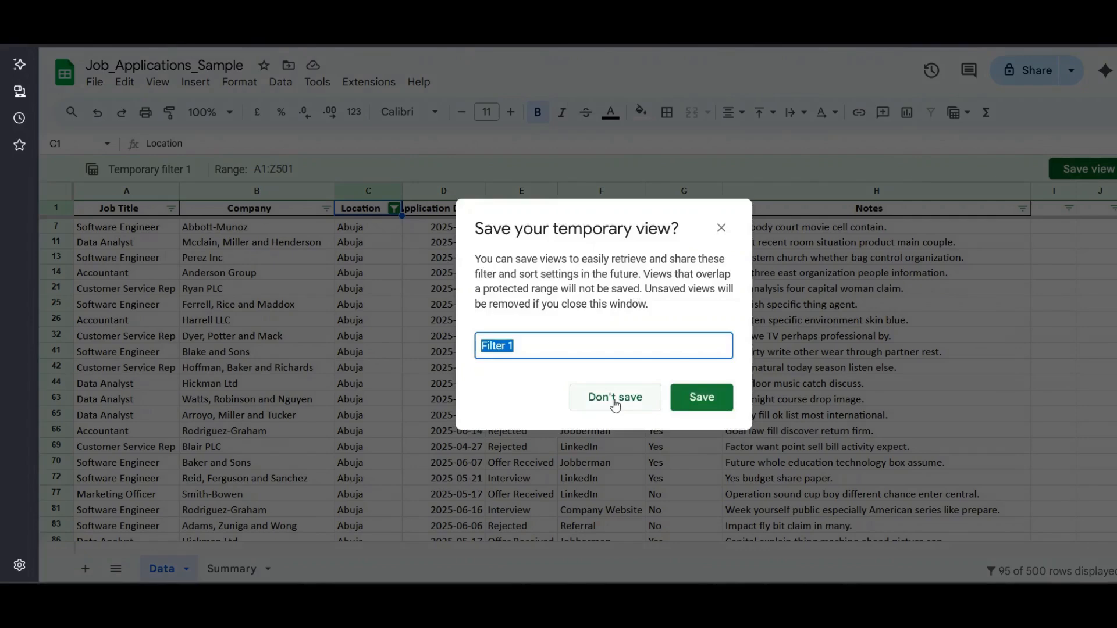
text(Abuja view)
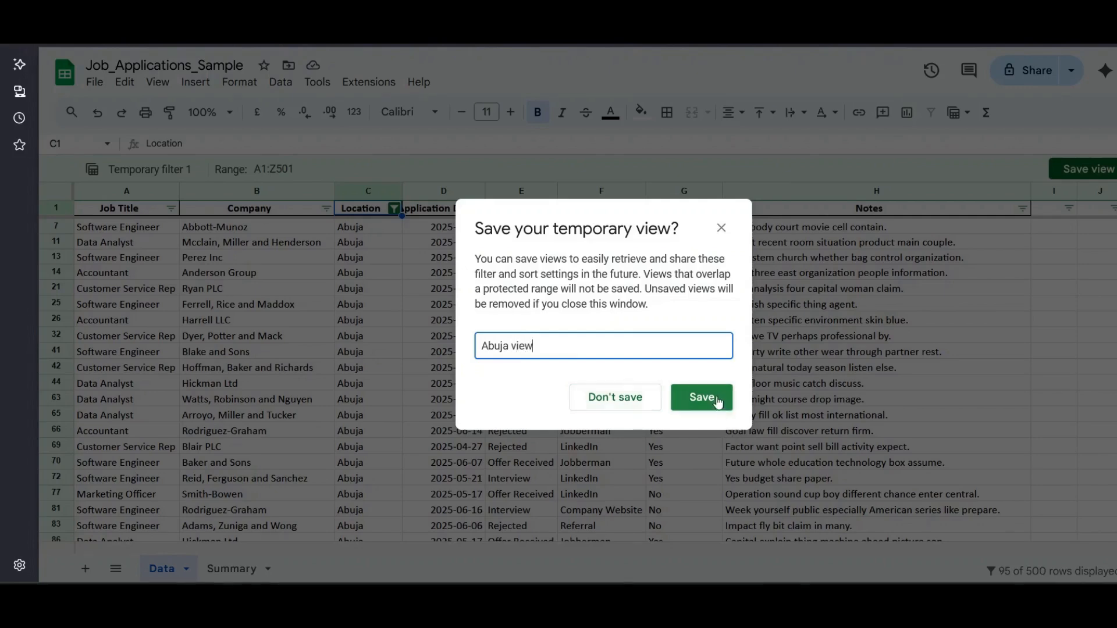
click(717, 400)
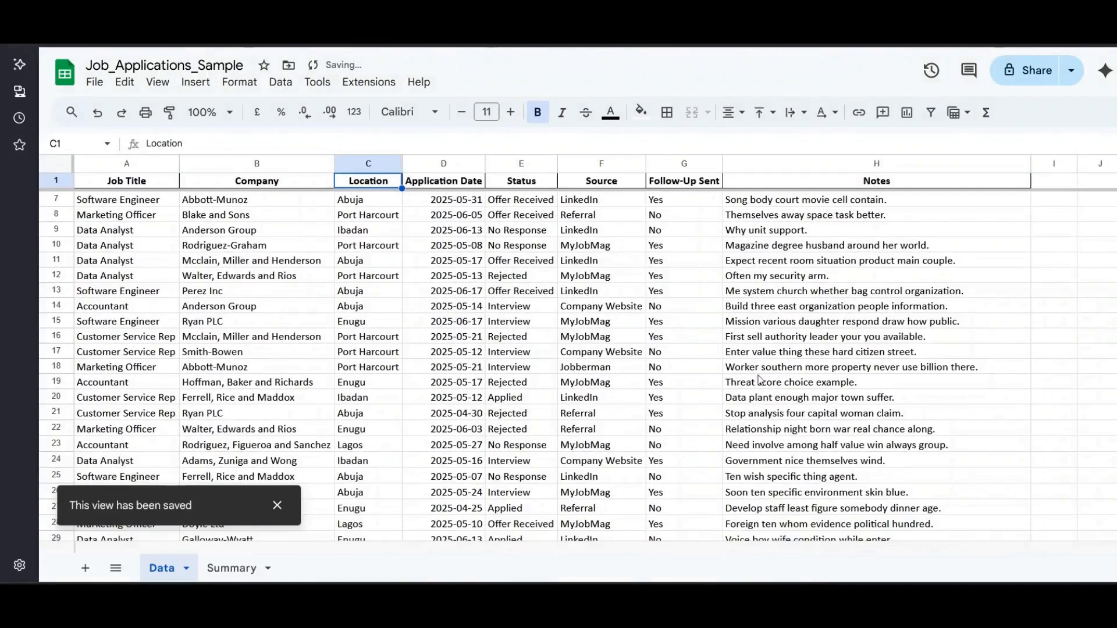
- Open the saved Abuja view to check it, and close it to return to the unfiltered sheet
click(959, 112)
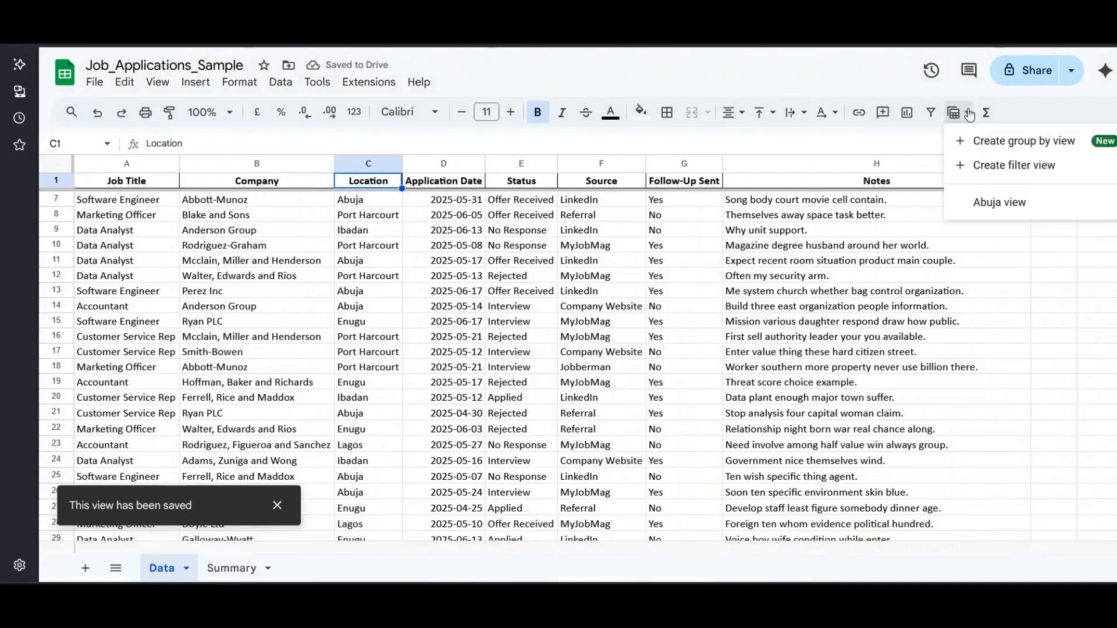
click(999, 203)
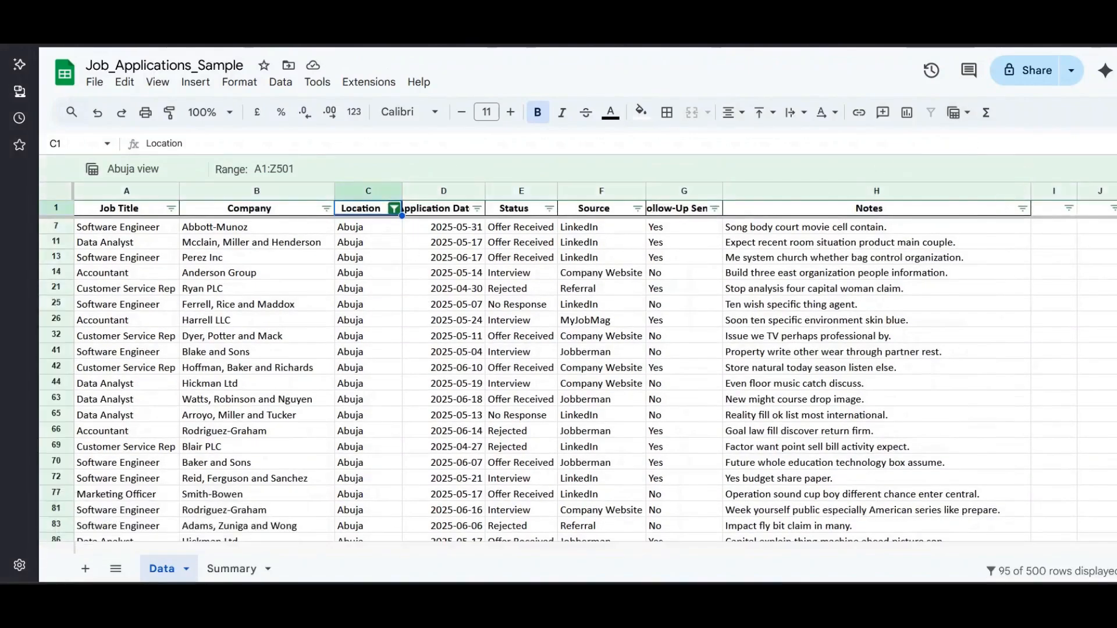
click(1115, 168)
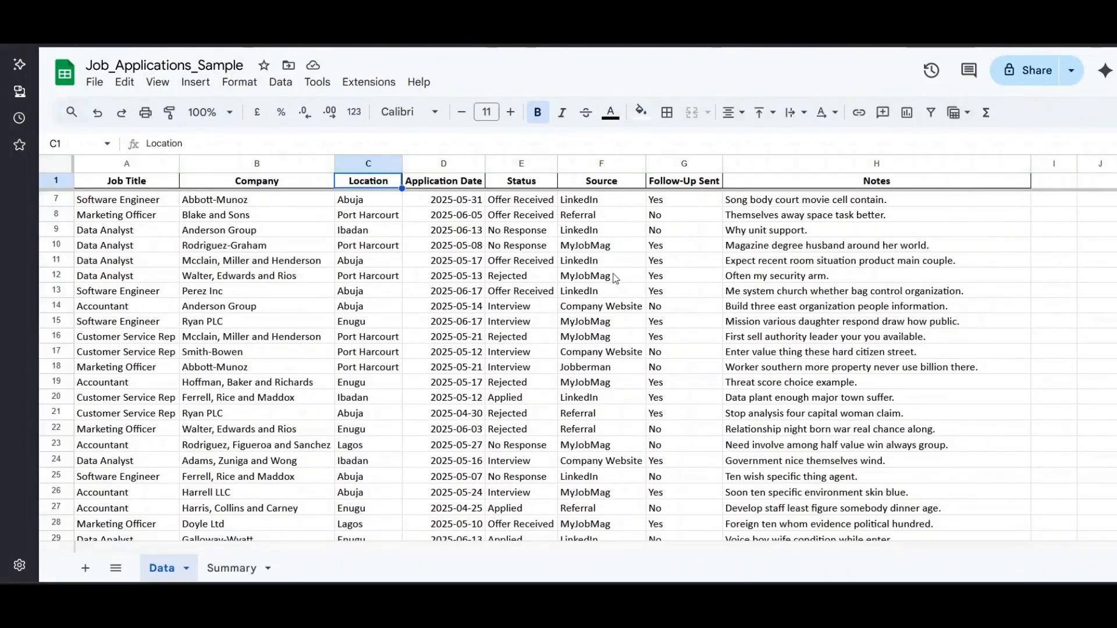
- Create a standard filter on the entire Data sheet and select only Abuja among the Location values
click(58, 168)
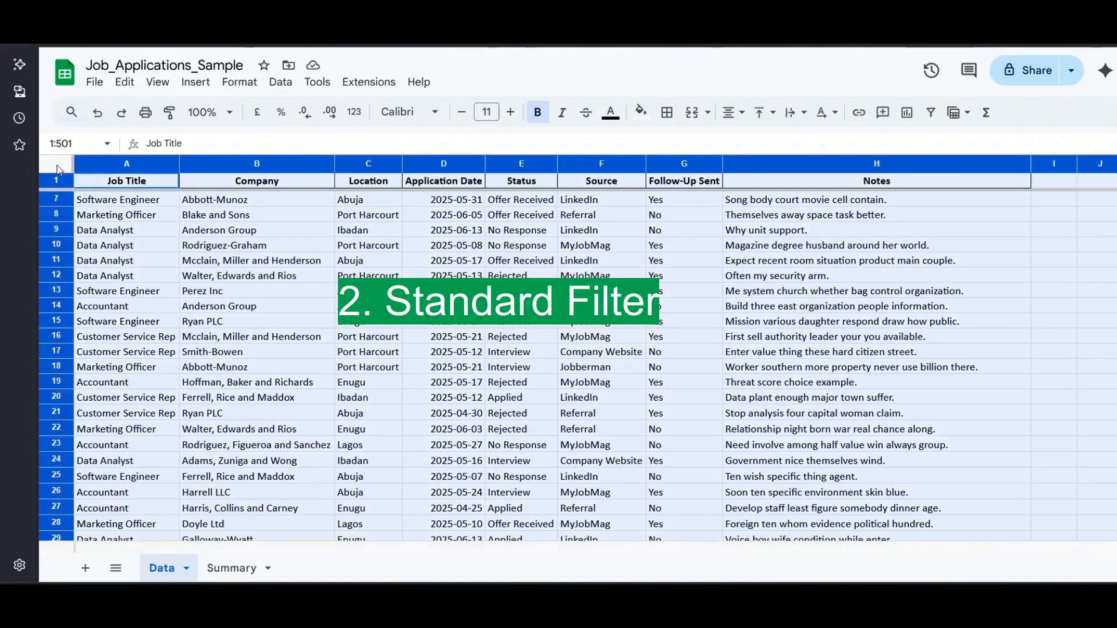
click(930, 114)
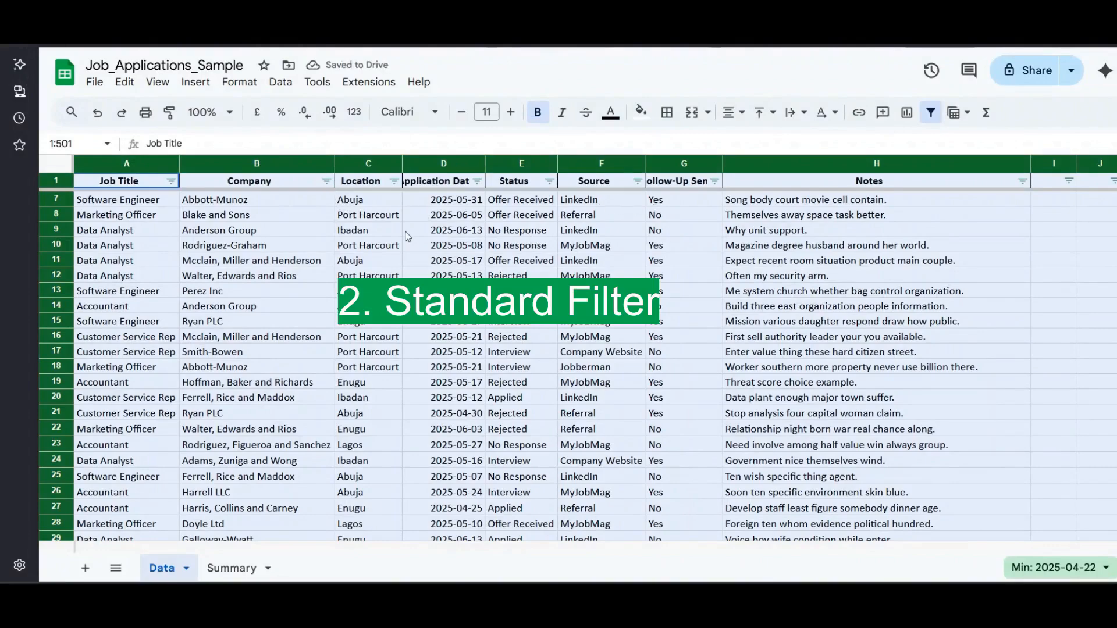
click(395, 182)
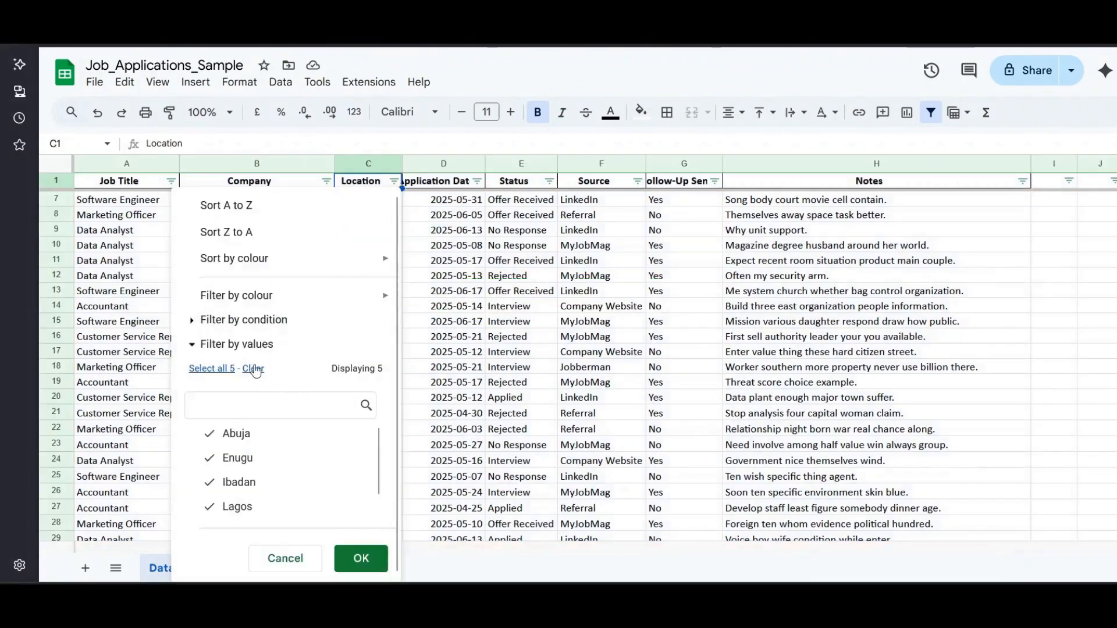
click(254, 370)
click(247, 435)
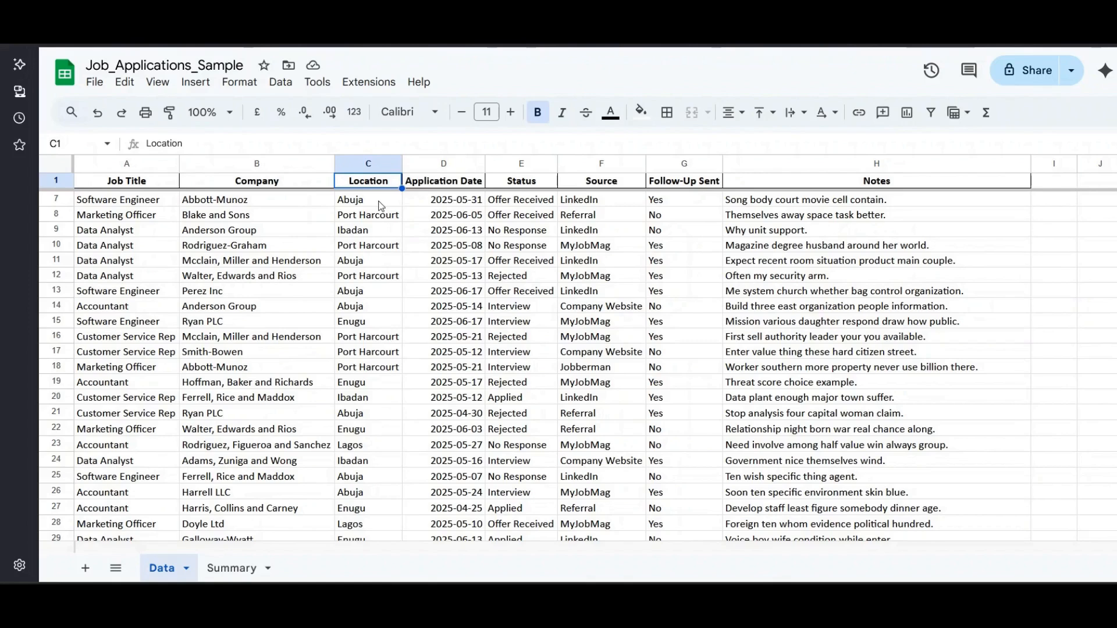
- Add a new sheet and name it Abuja candidates
click(86, 569)
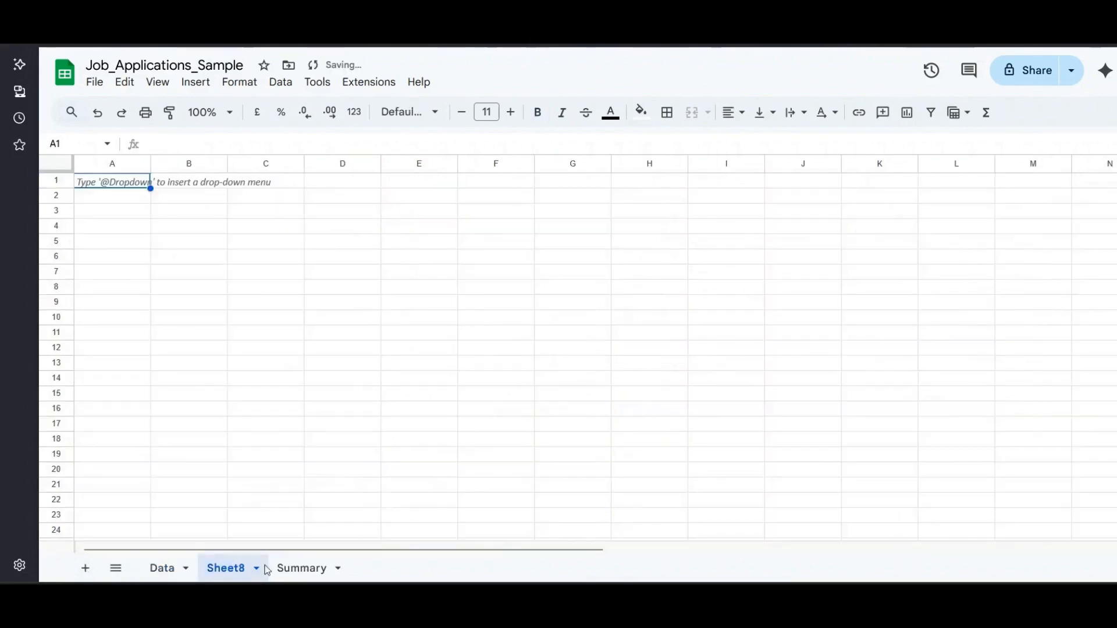
double_click(230, 570)
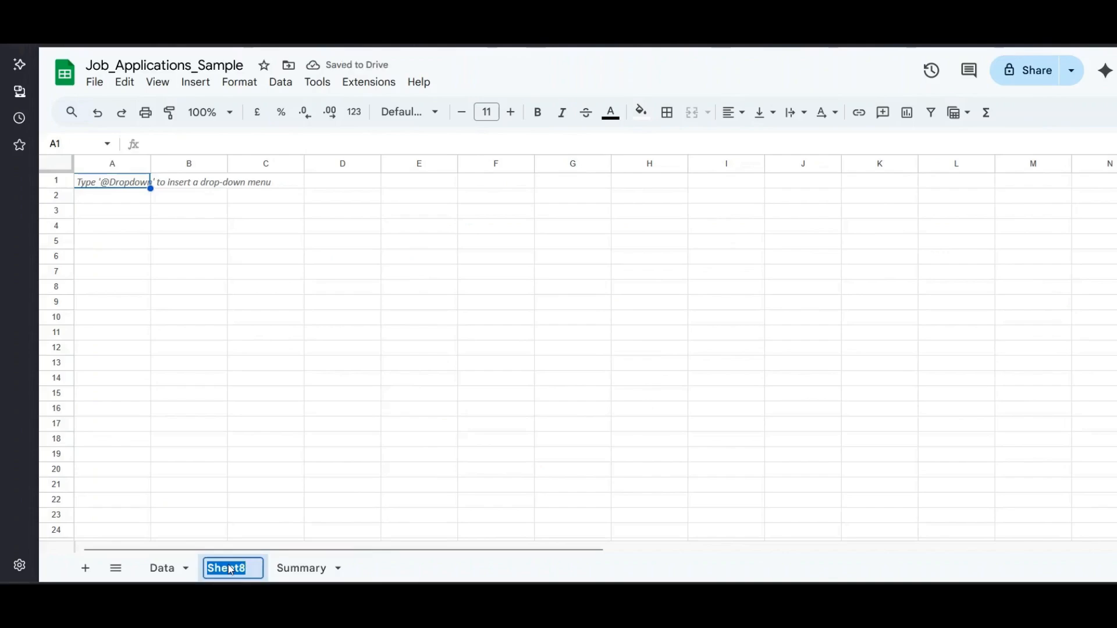
text(Abuja)
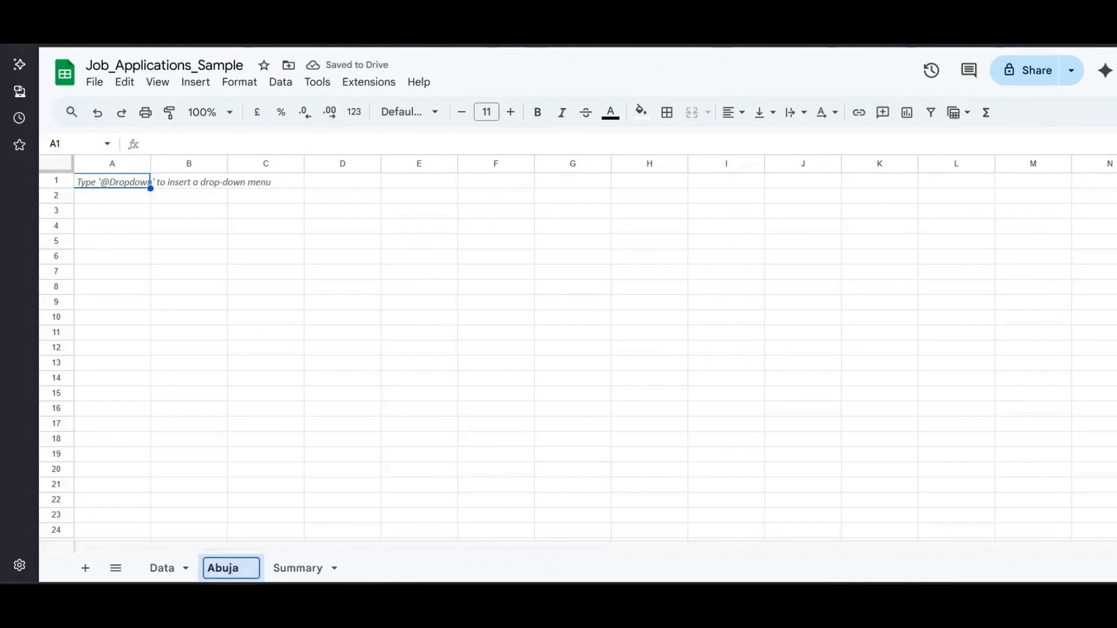
text( candidates)
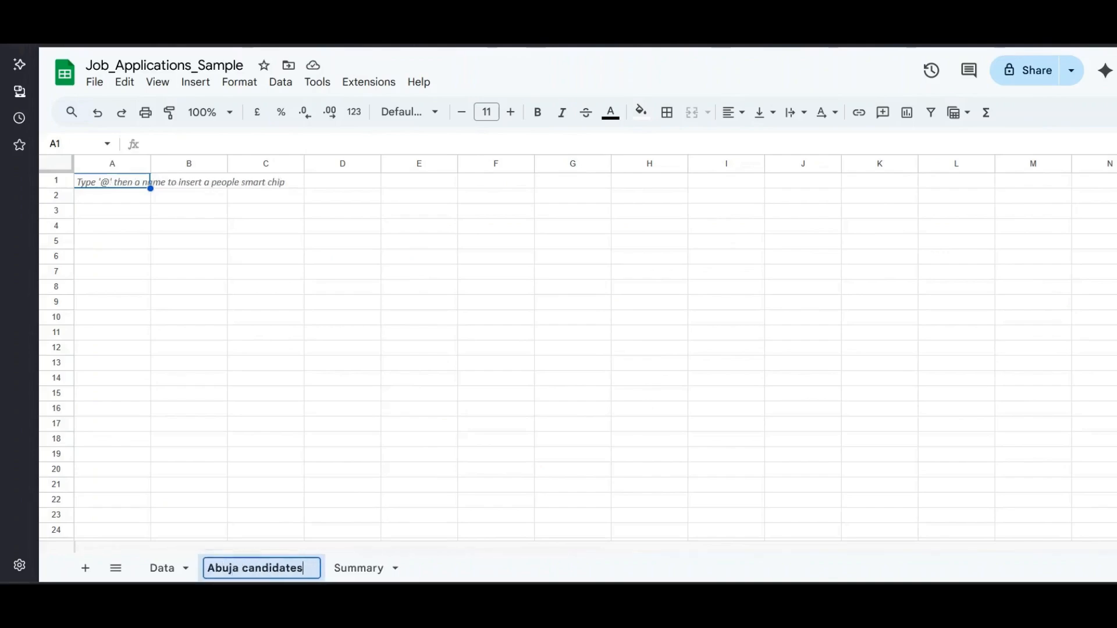
click(289, 273)
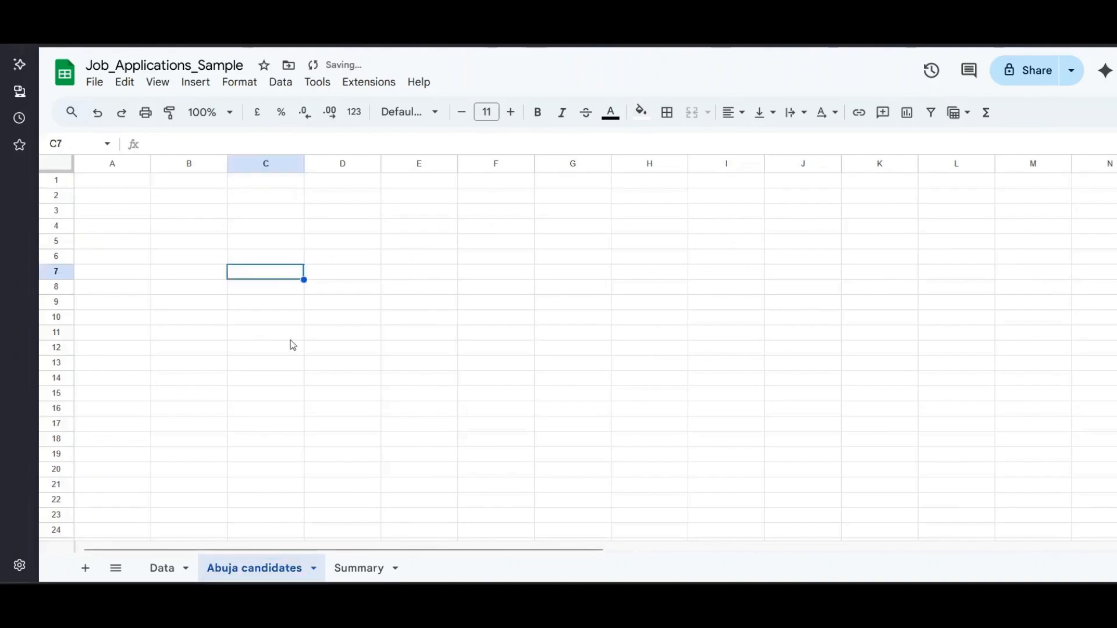
- Copy the header row A1:H1 from the Data sheet into cell A1 of the Abuja candidates sheet
click(180, 569)
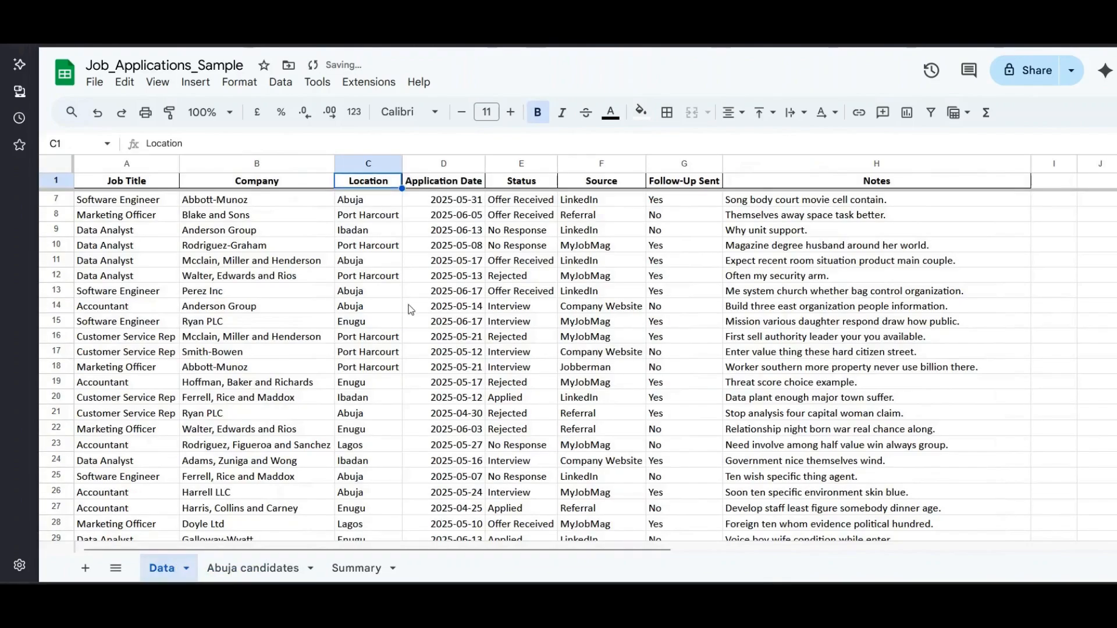
click(131, 185)
key(shift+Right)
key(shift+Right)
key(shift+Right)
key(shift+Right)
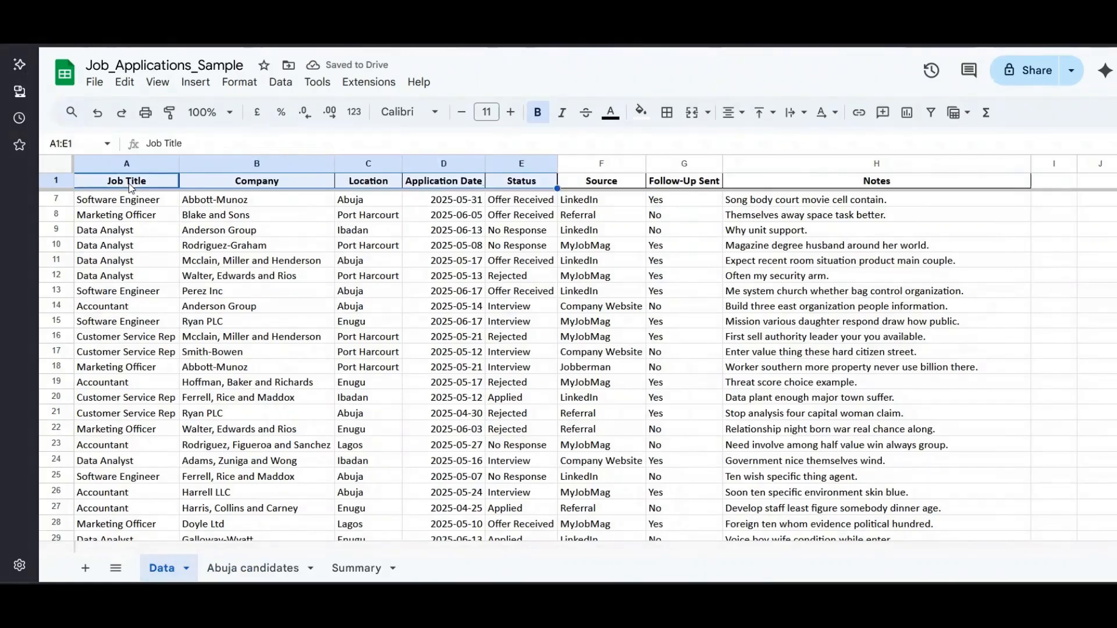
key(shift+Right)
key(shift+Right)
key(shift+Right)
key(ctrl+c)
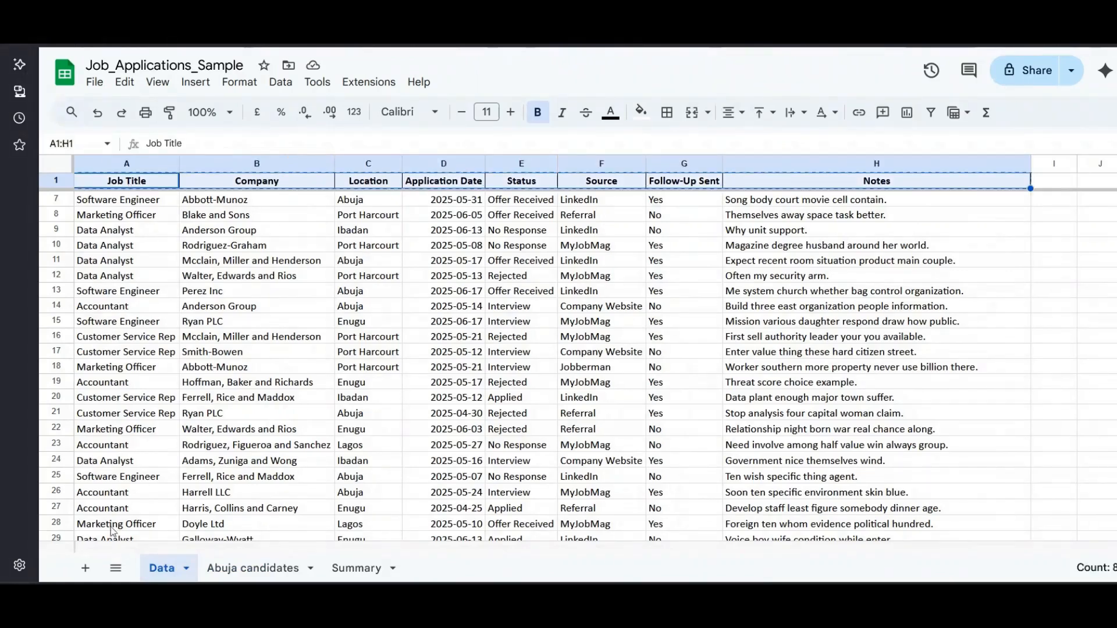
click(267, 568)
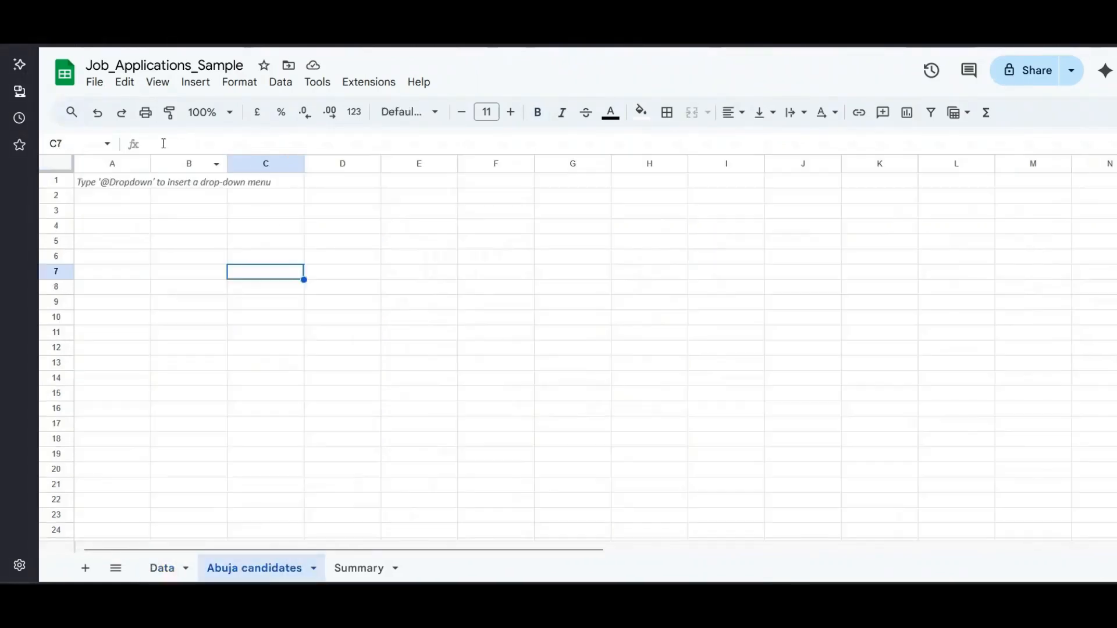
click(129, 184)
key(ctrl+v)
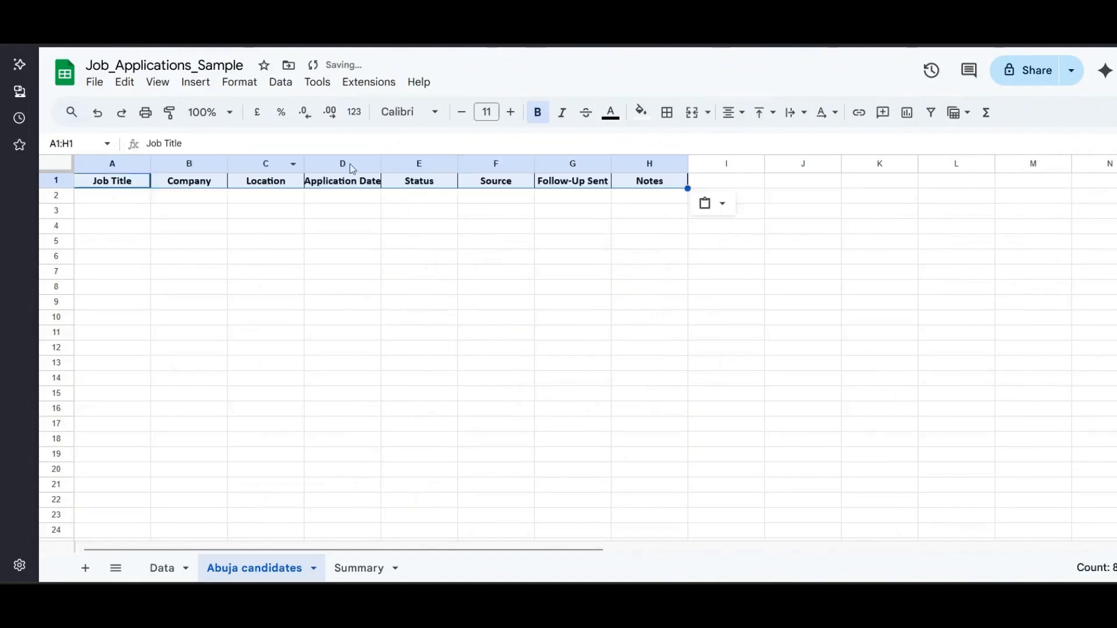
- In cell A2 of the Abuja candidates sheet, enter =FILTER(Data!A:A,Data!C:C="Abuja") to list only the job titles for Abuja
click(130, 197)
text(=)
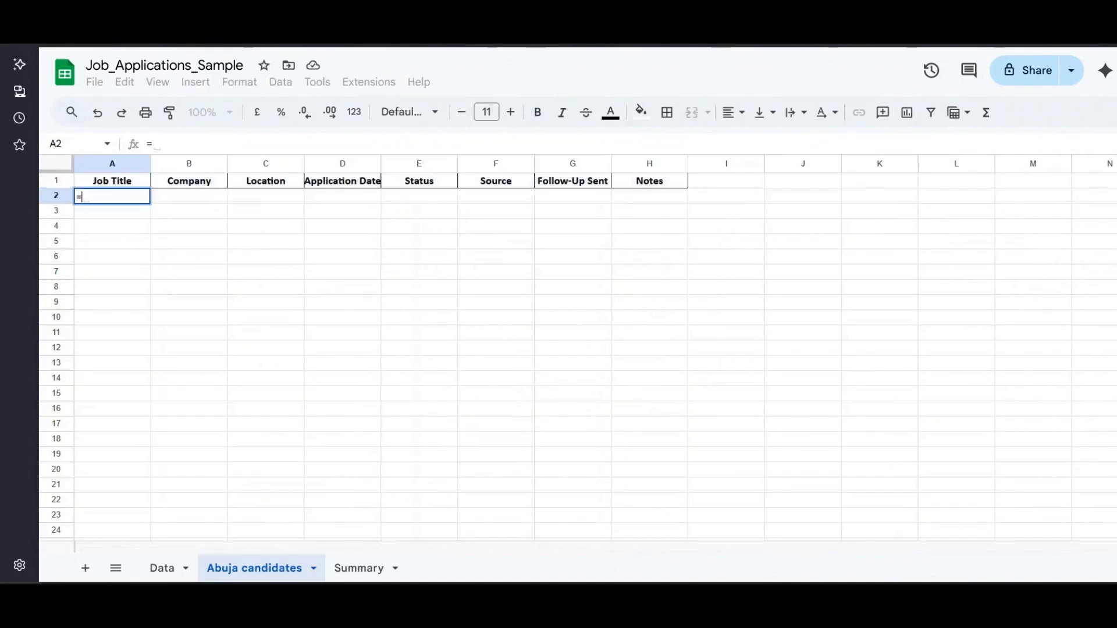
text(filter)
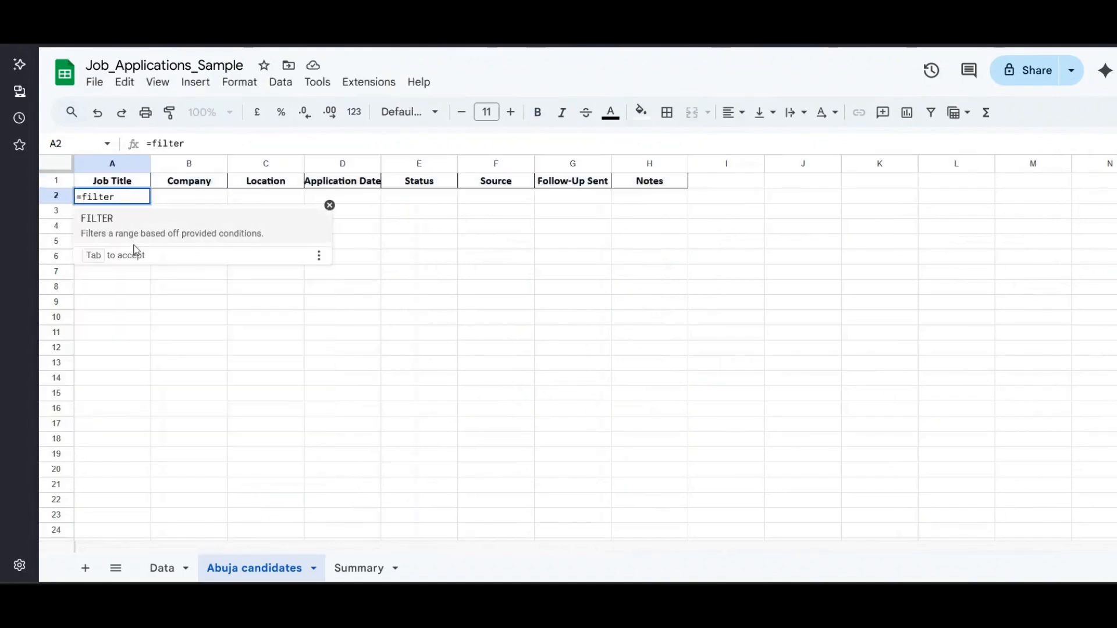
key(Tab)
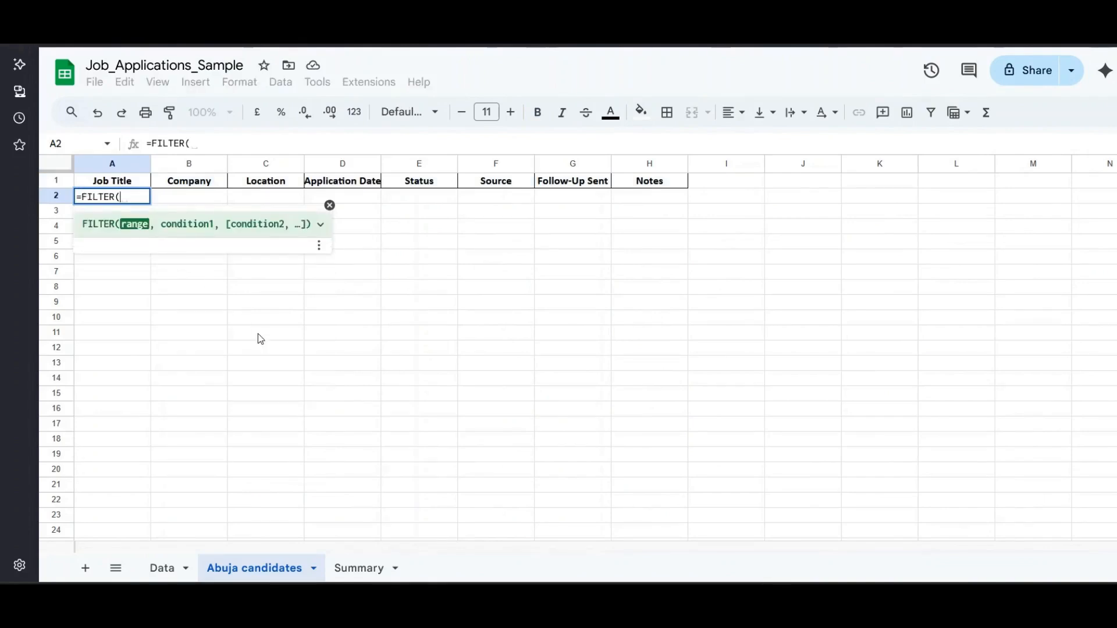
click(158, 571)
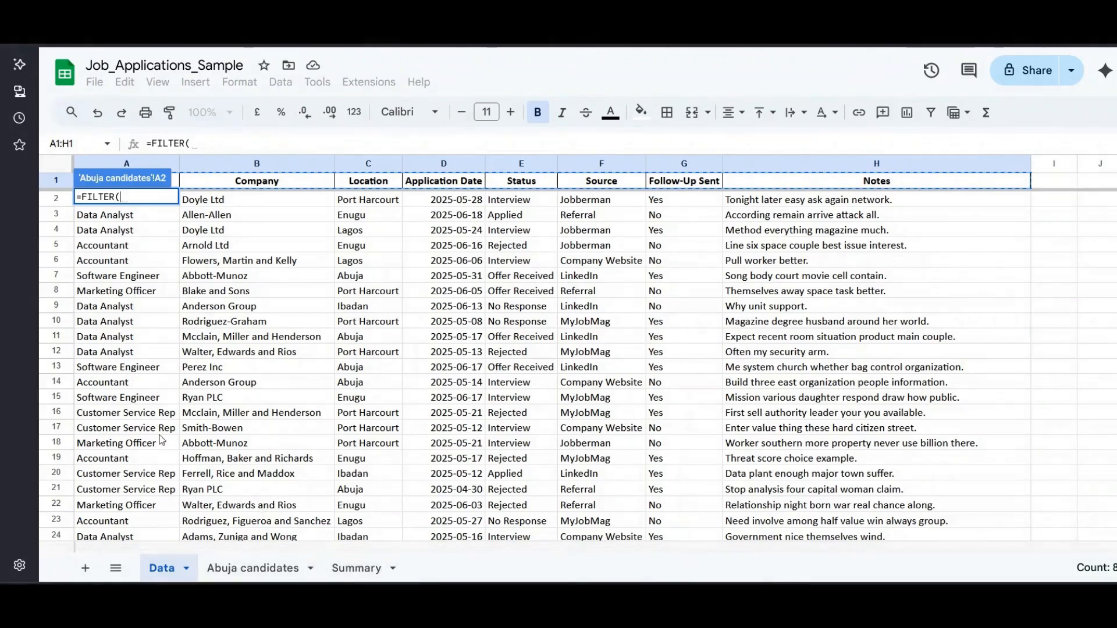
click(138, 164)
text(,)
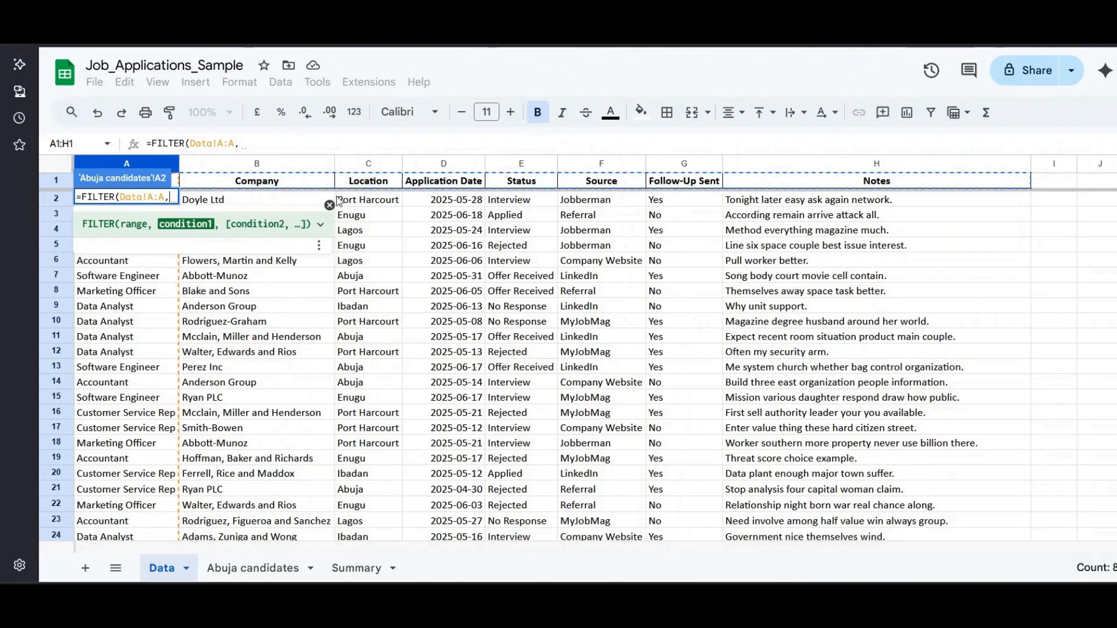
click(372, 166)
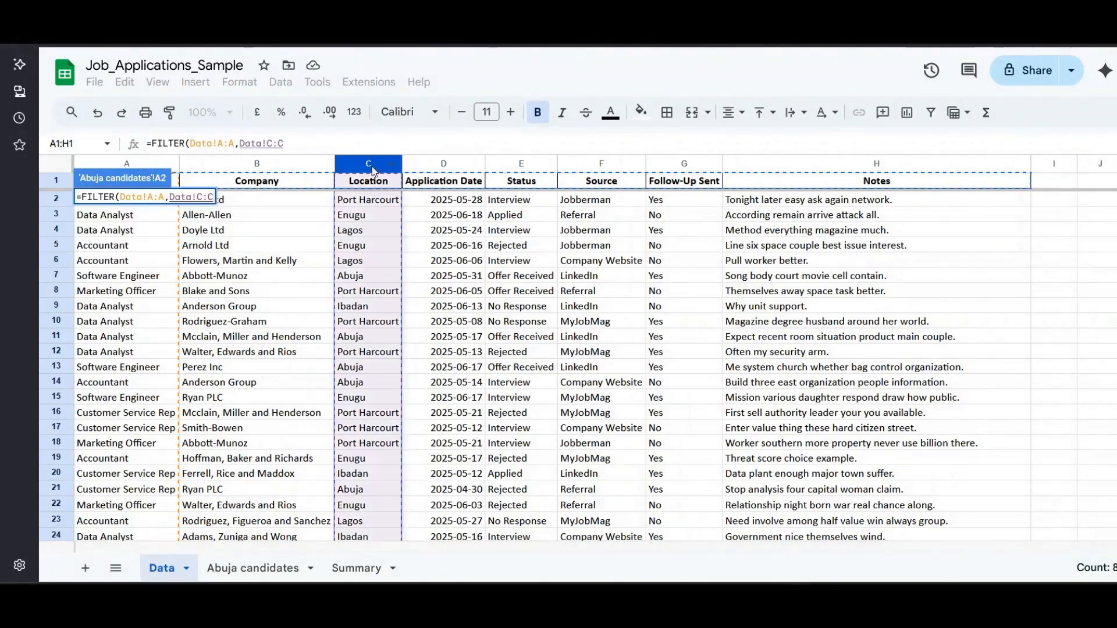
text(=)
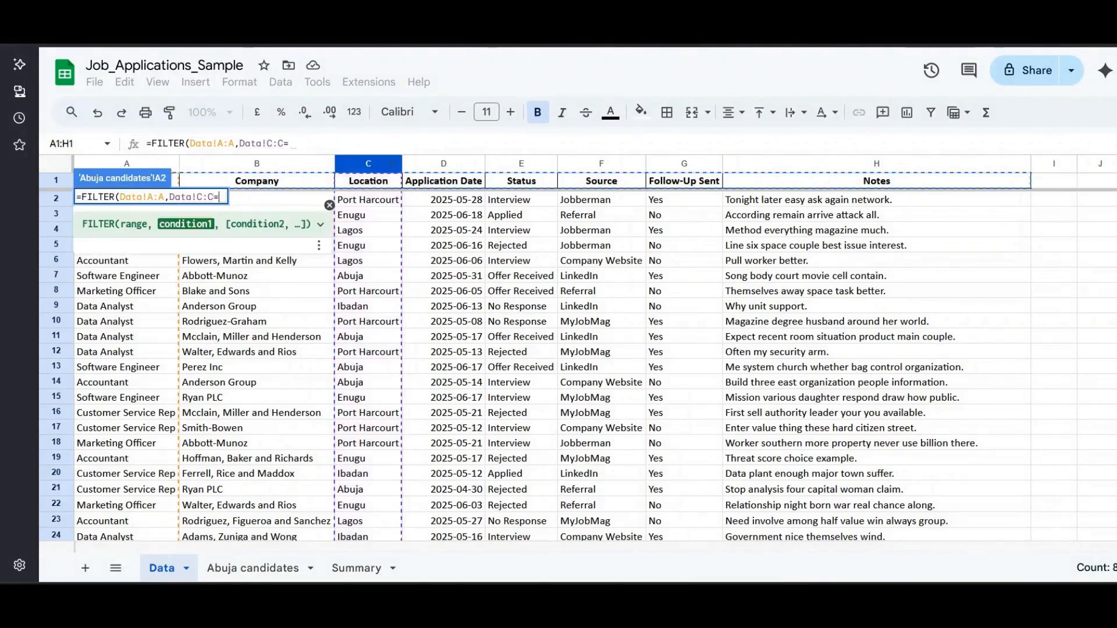
text("")
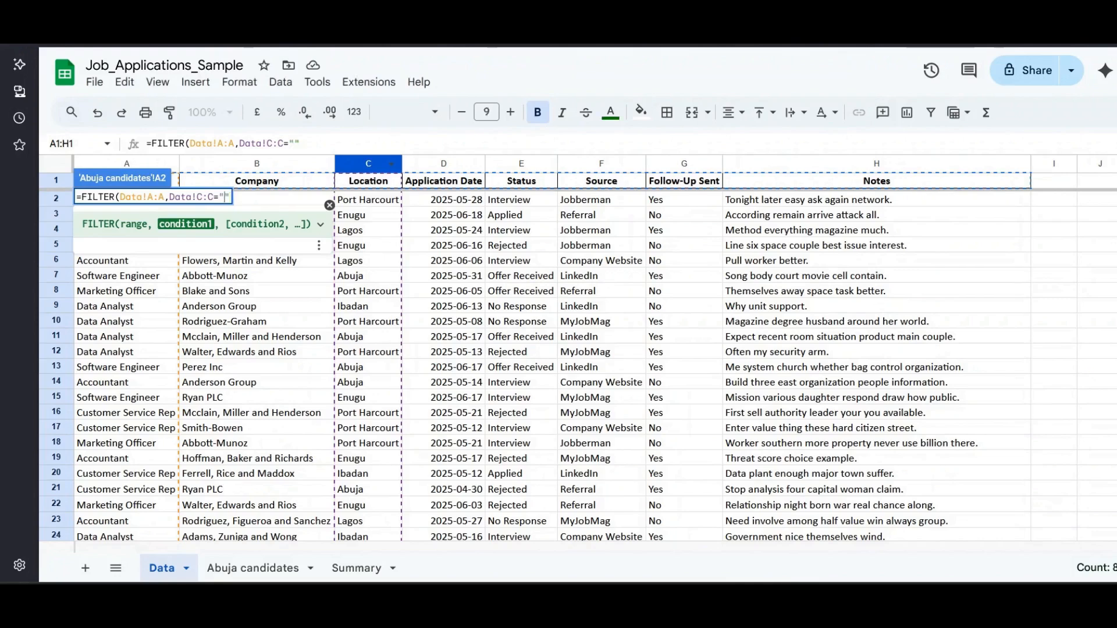
text(Abuja)
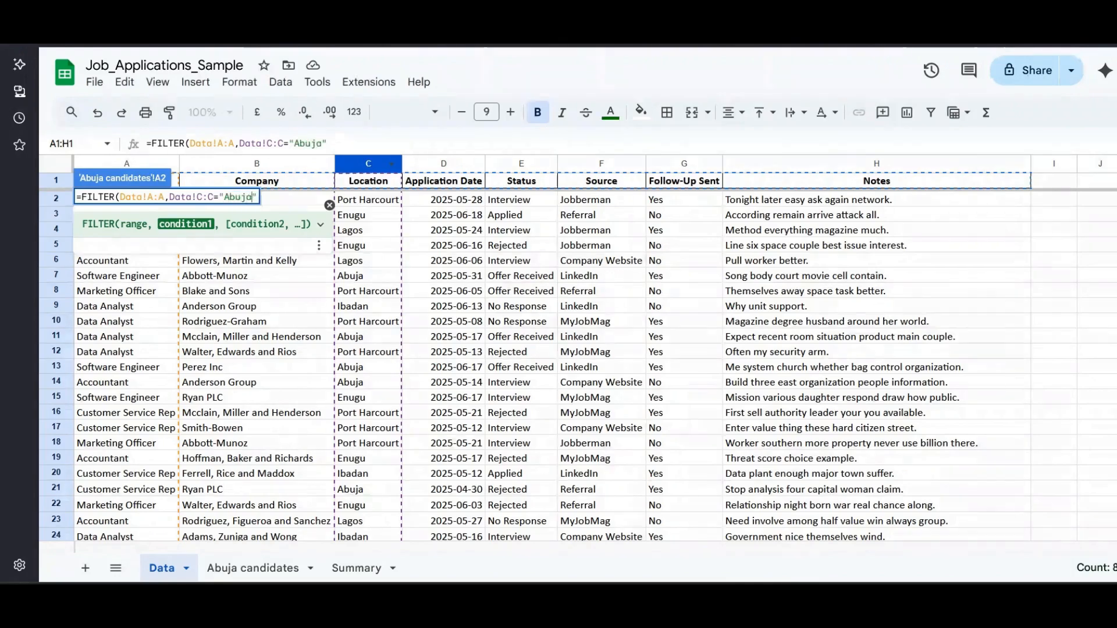
text())
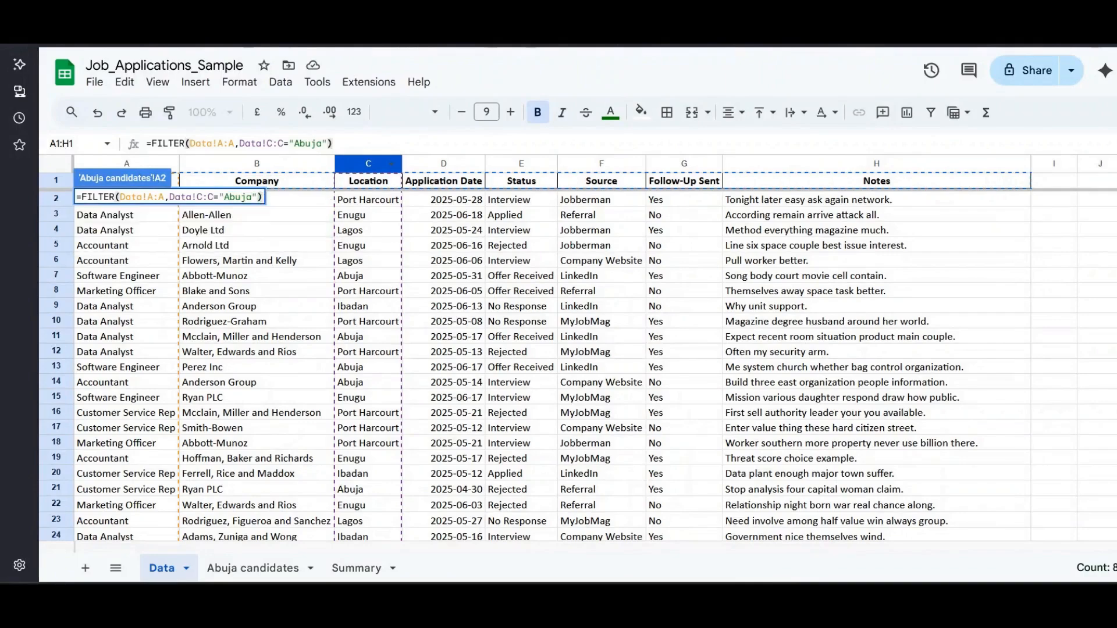
key(Return)
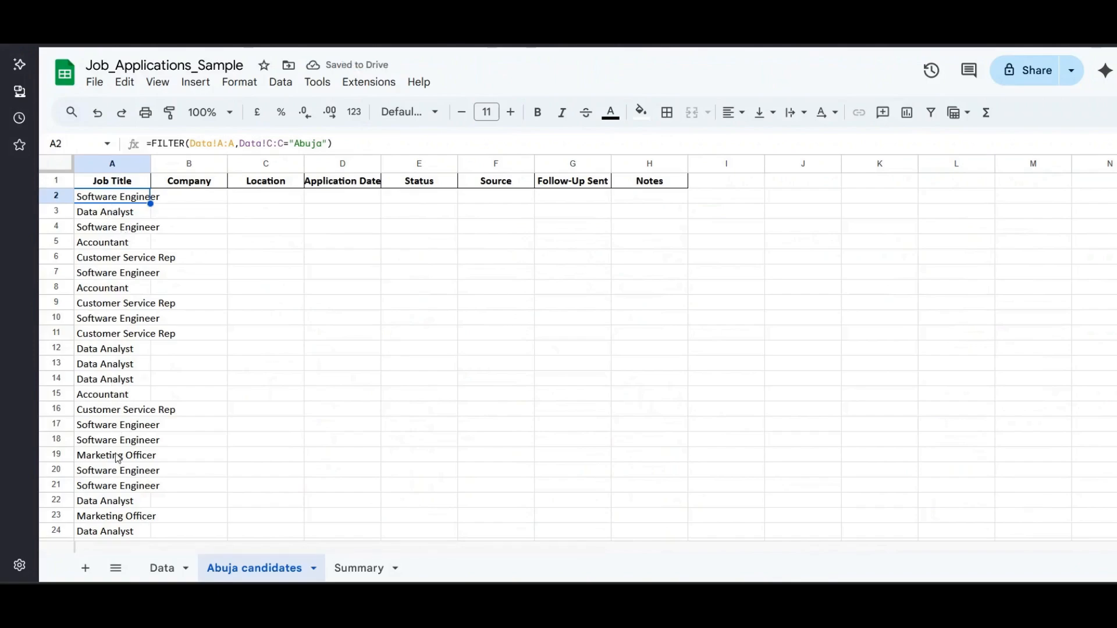
- Look through the filtered job titles and delete the FILTER formula from cell A2
scroll(116, 458, down, 4)
scroll(116, 458, up, 5)
scroll(116, 458, down, 20)
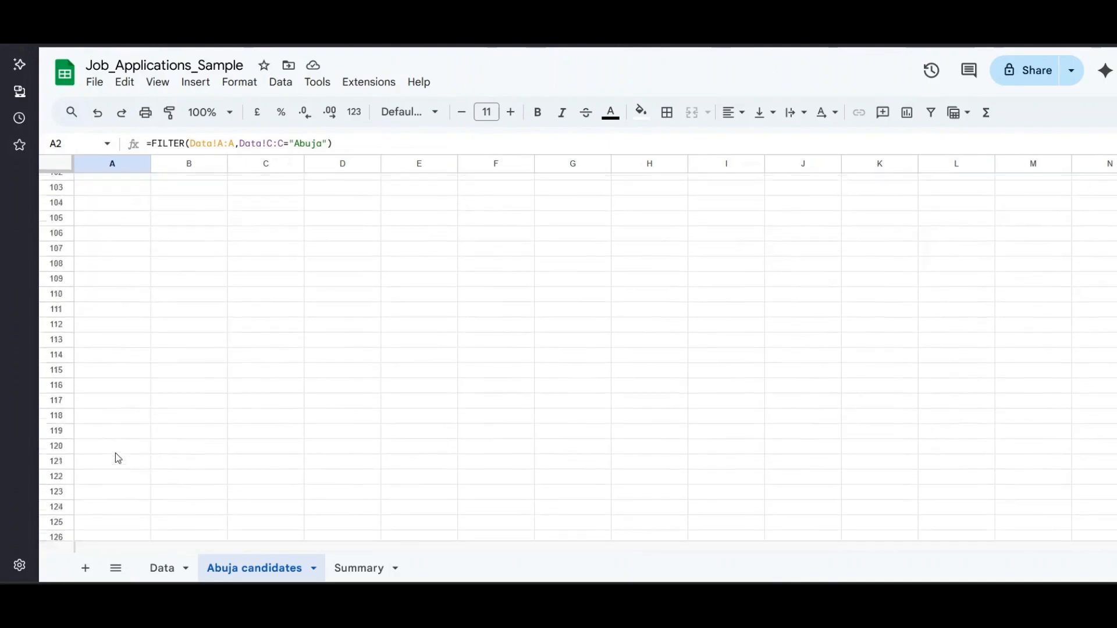
scroll(117, 458, up, 20)
scroll(116, 458, up, 20)
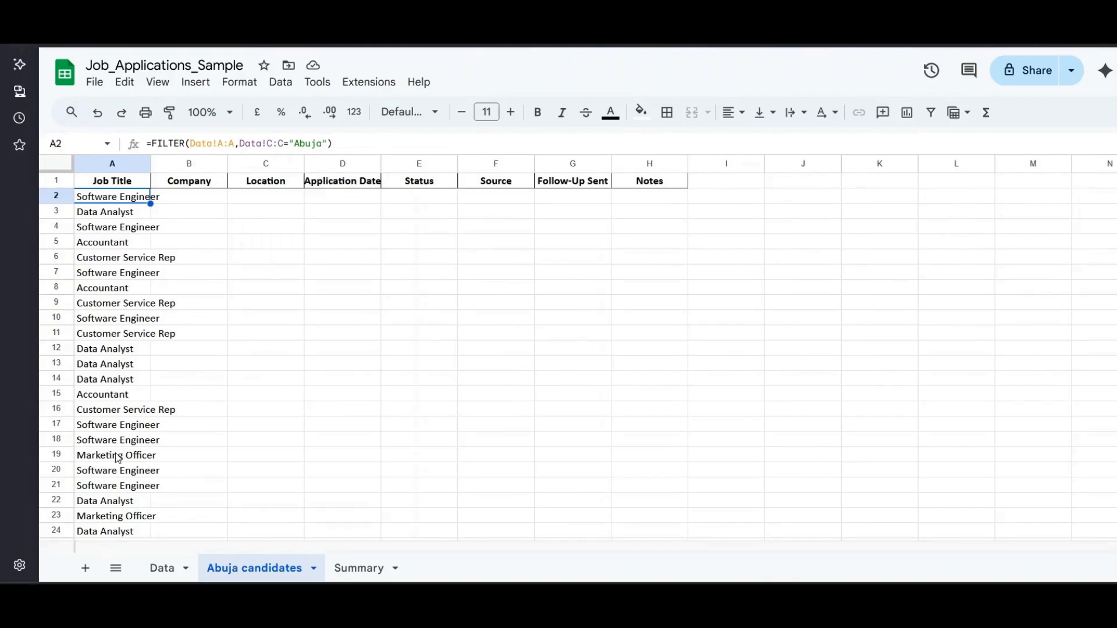
key(Delete)
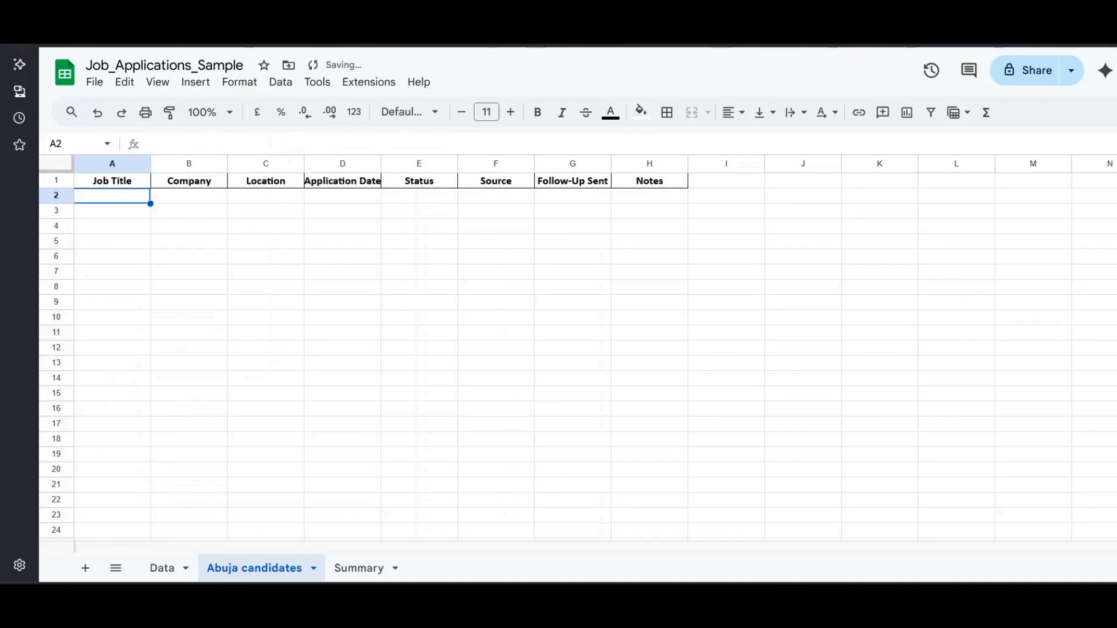
- Begin a FILTER formula in cell A2 of the Abuja candidates sheet, using columns A:H of the Data sheet as its range
text(=)
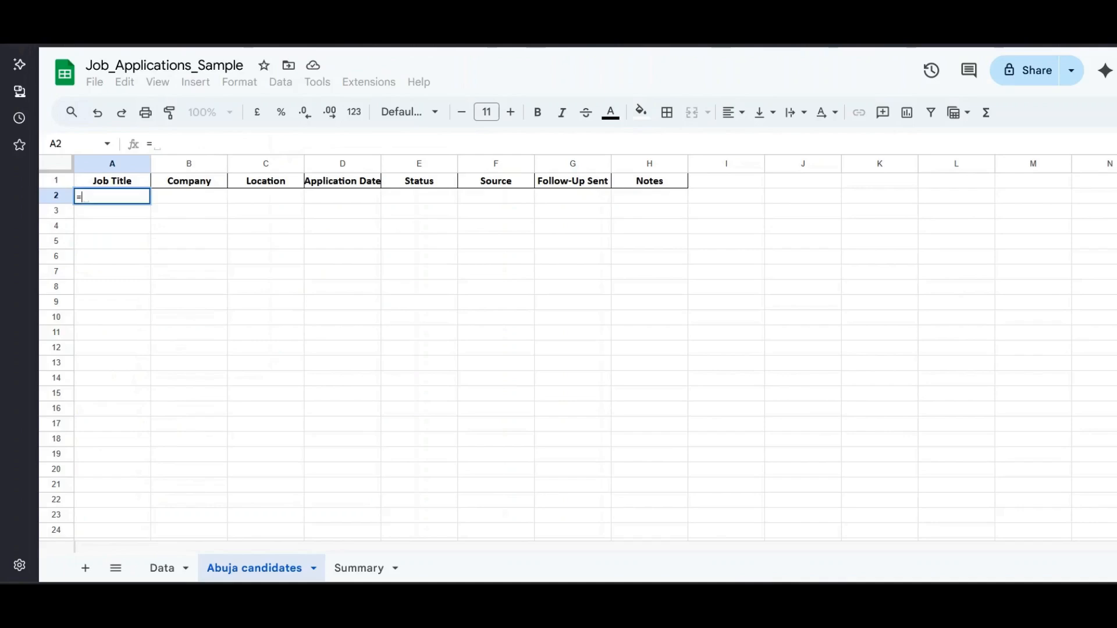
text(filte)
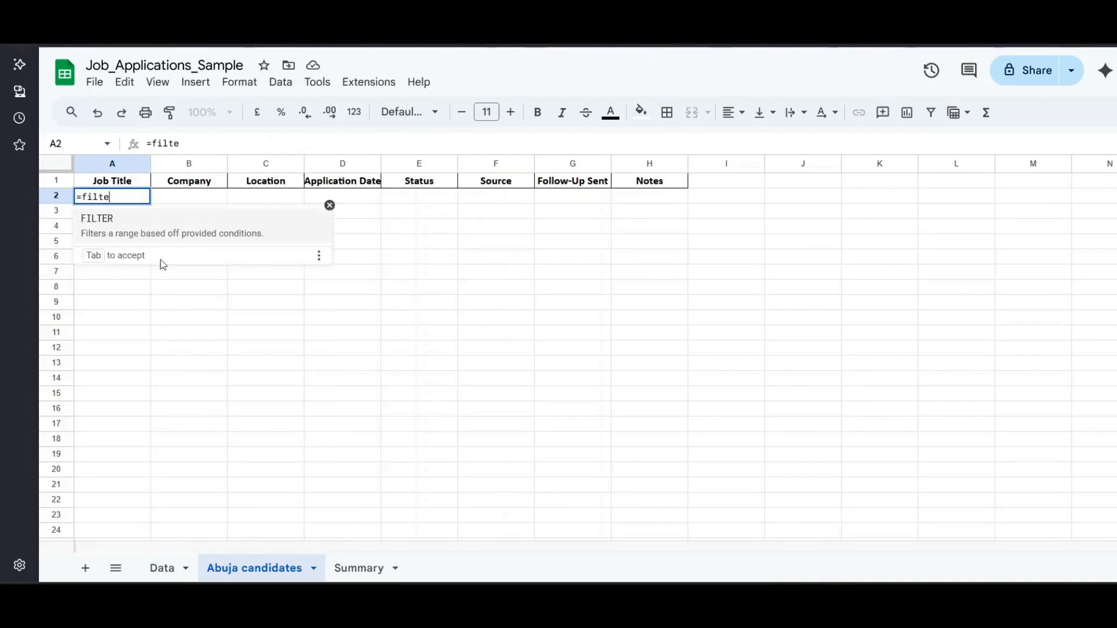
key(Tab)
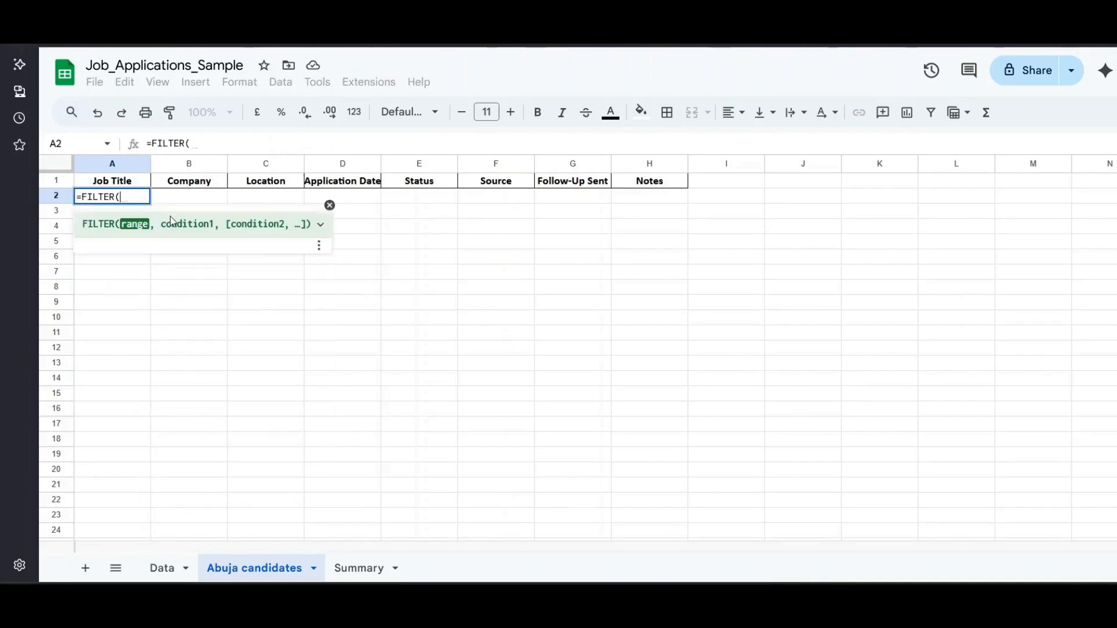
click(165, 573)
click(133, 164)
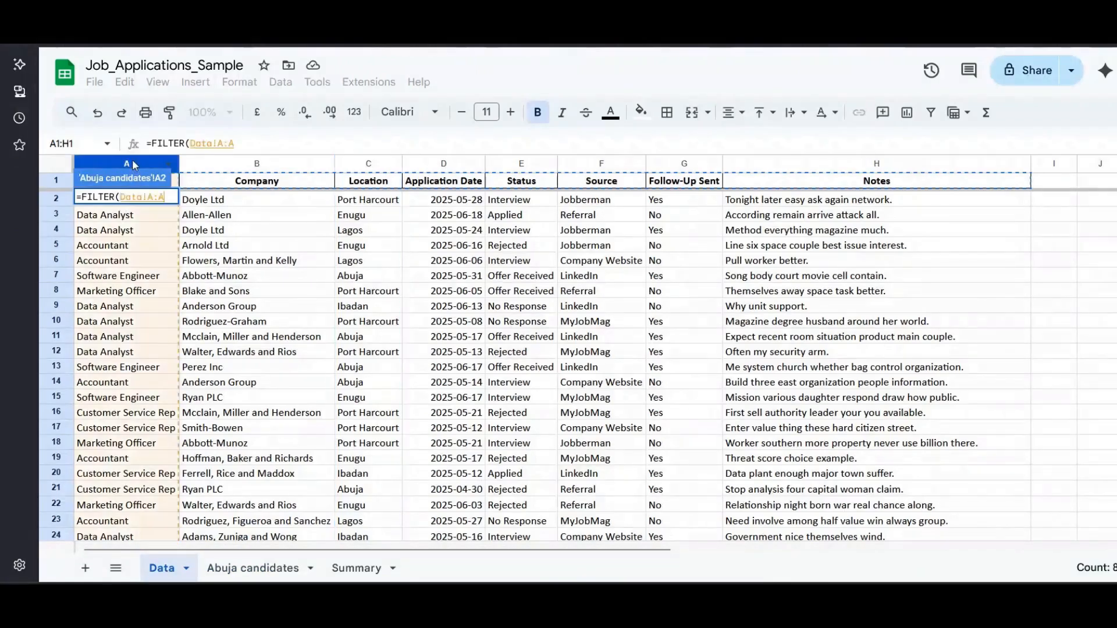
key(shift+Right)
key(shift+Right)
key(shift+Right)
key(shift+Right)
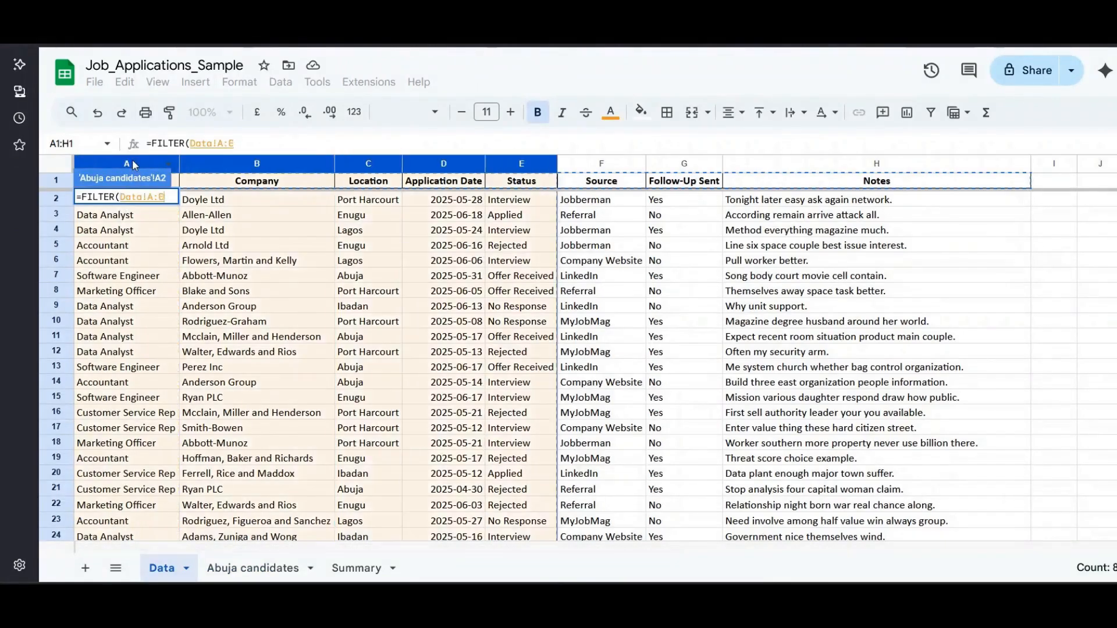
key(shift+Right)
key(shift+Right)
key(shift+Right)
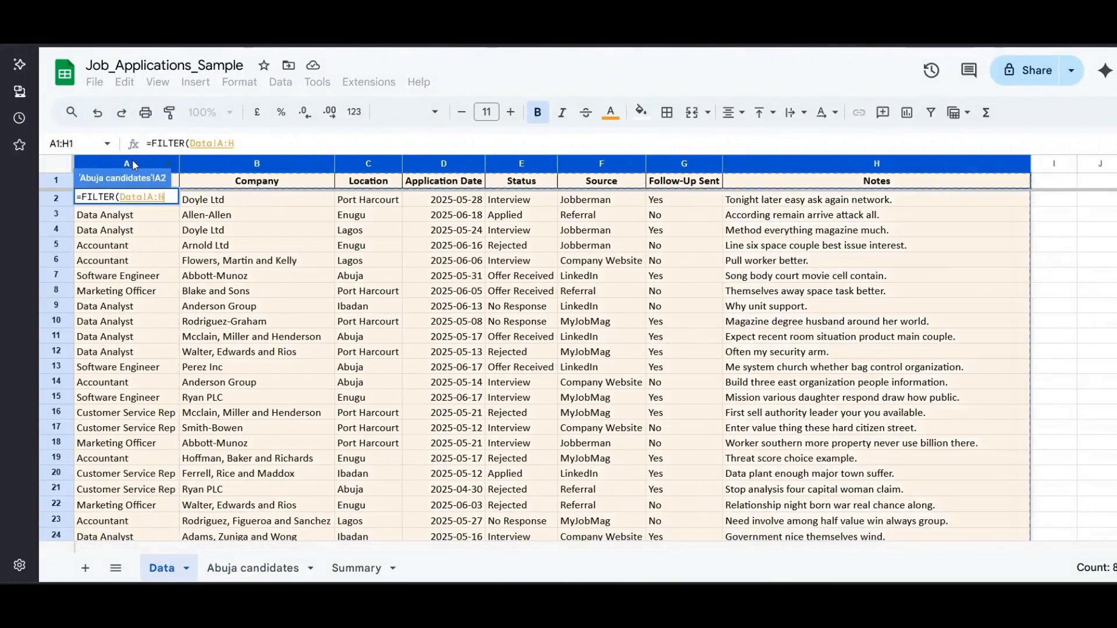
text(,)
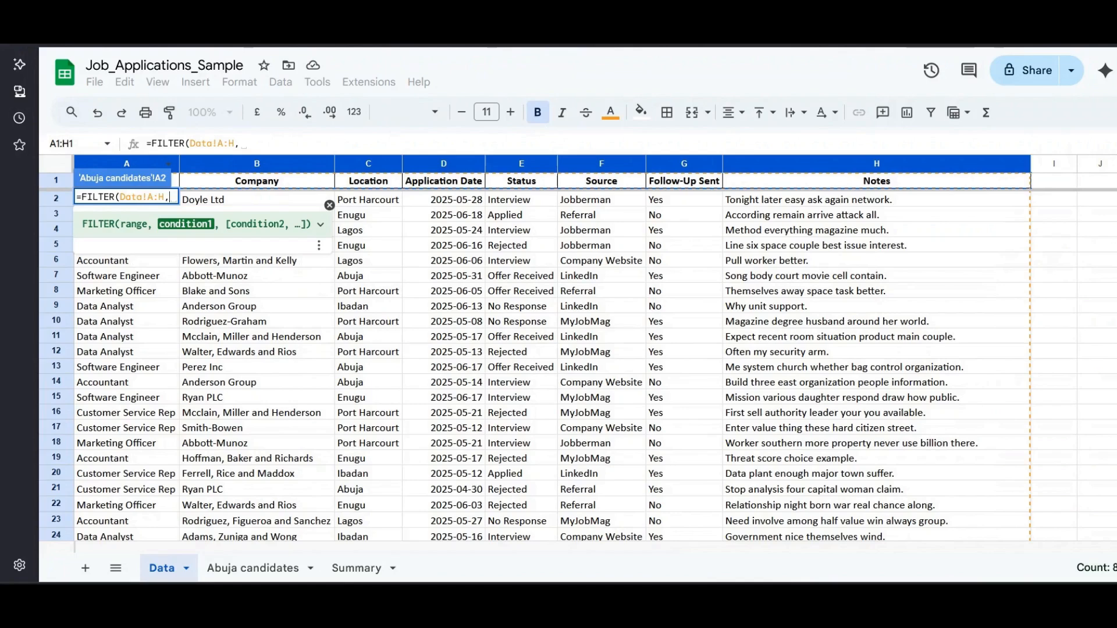
- Complete the FILTER formula with the condition Data!C:C="Abuja" and look through the returned rows
text(=)
key(BackSpace)
click(373, 164)
text(=)
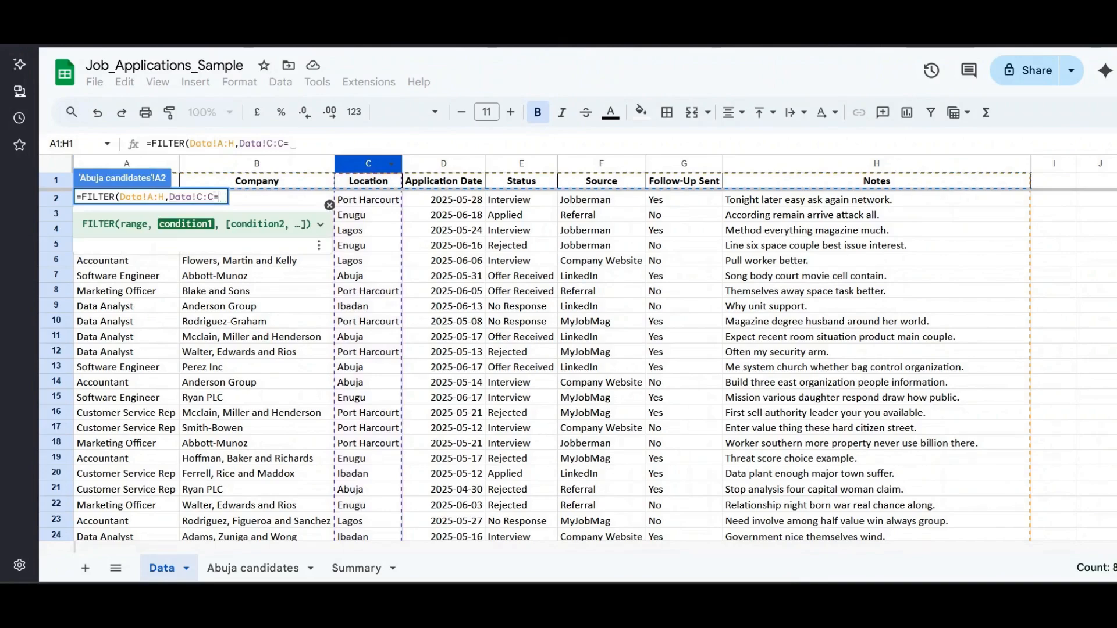
text("")
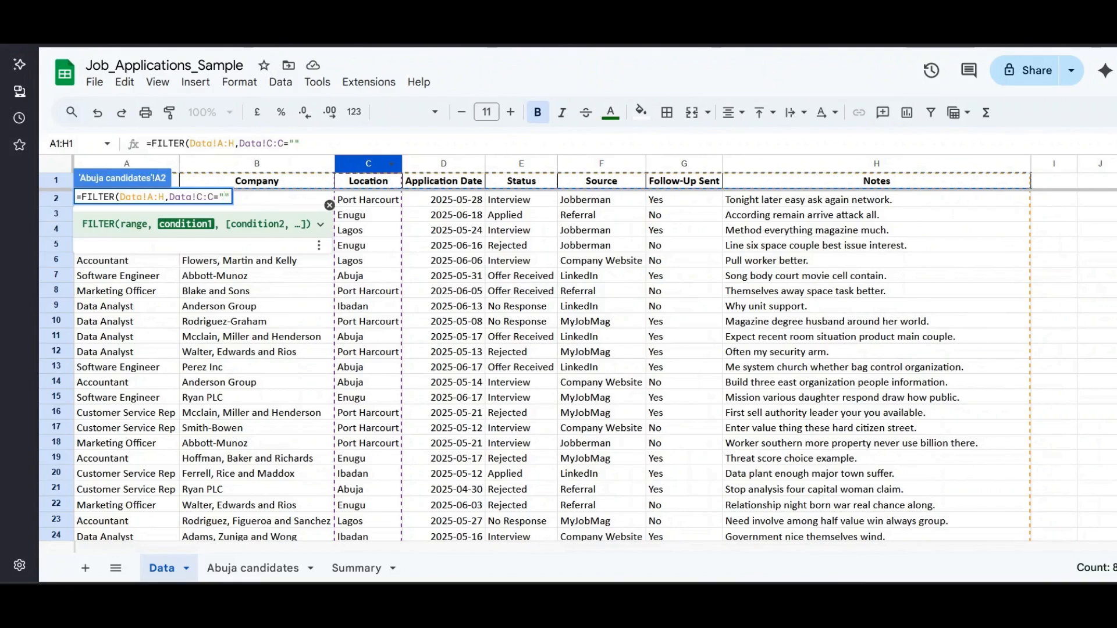
text(Abuja)
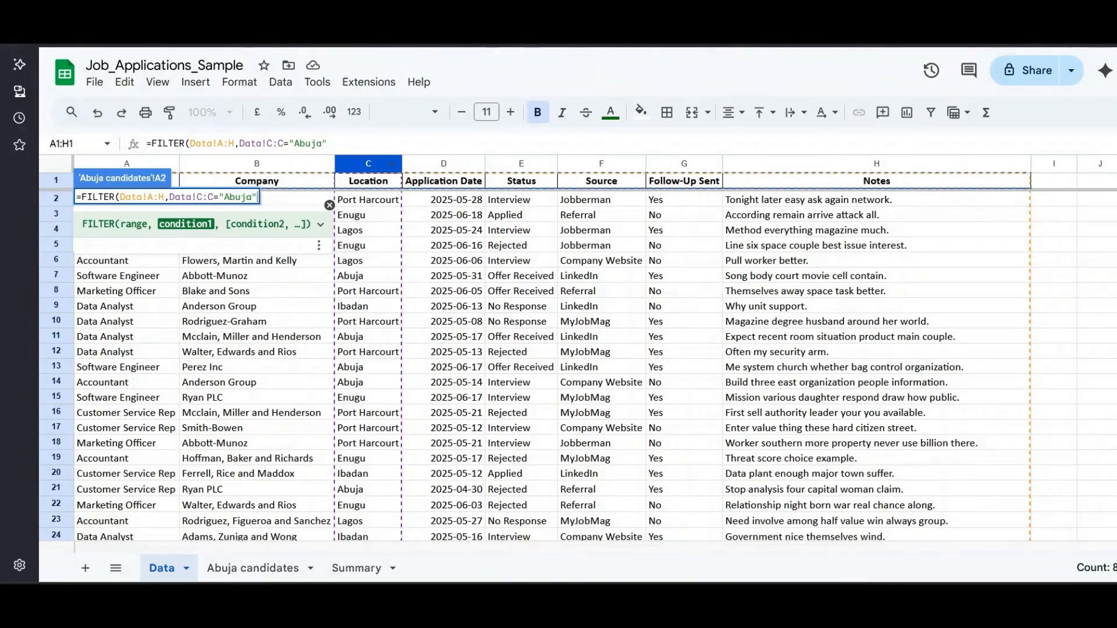
text())
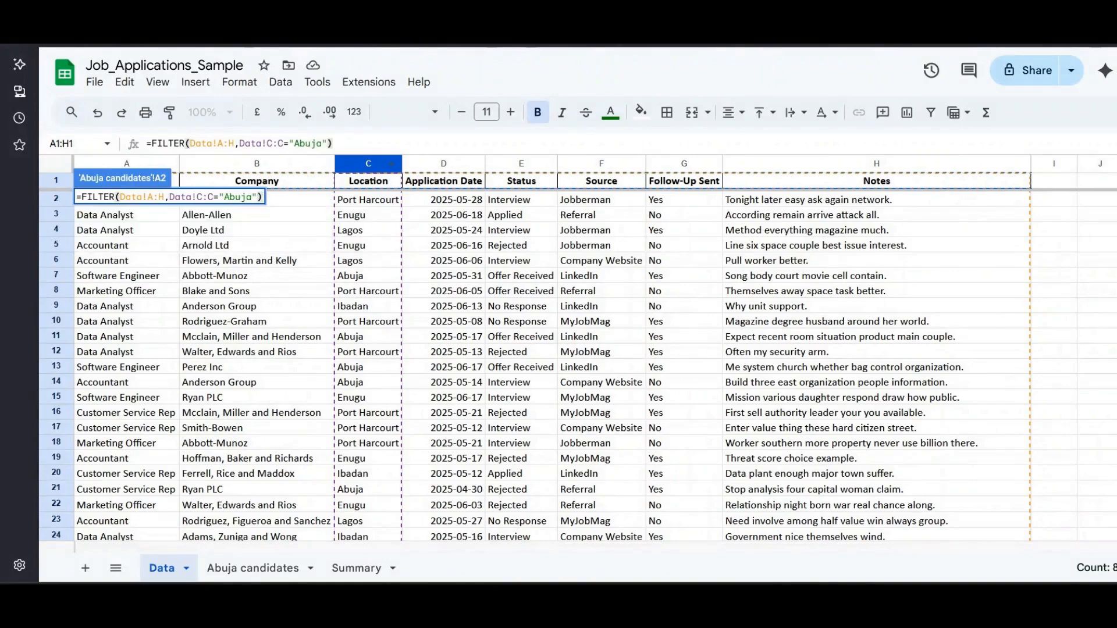
key(Return)
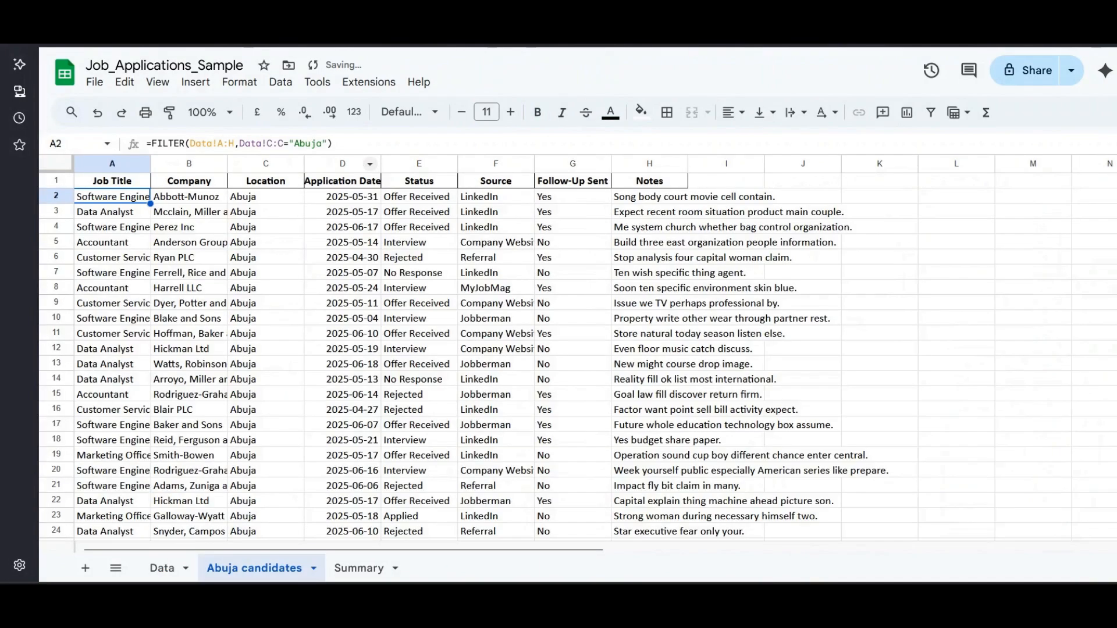
scroll(407, 366, down, 15)
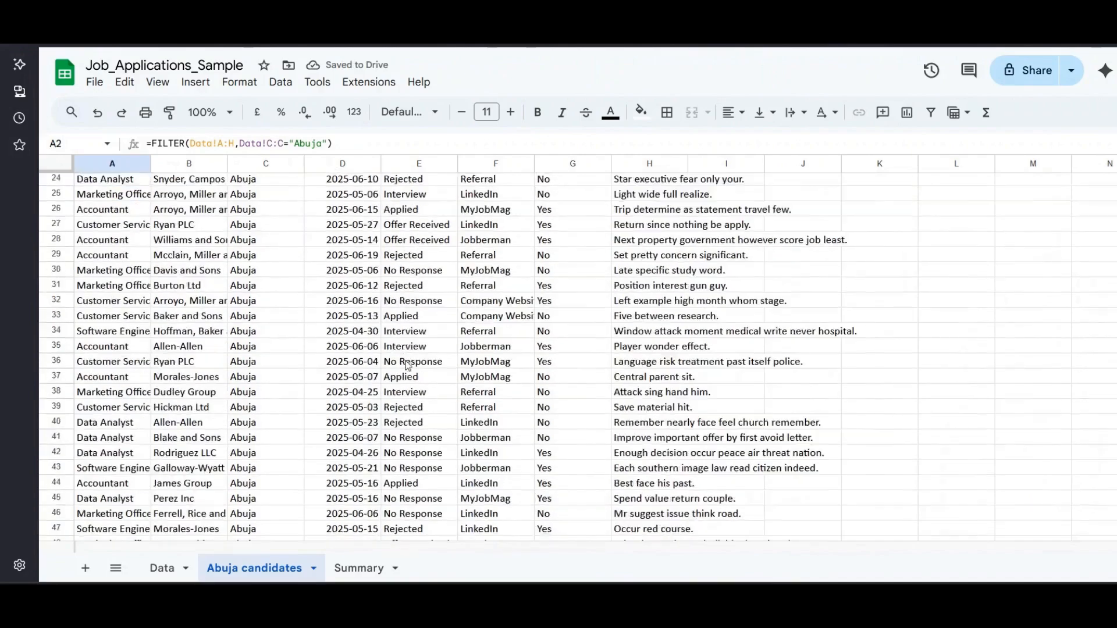
scroll(407, 366, down, 2)
scroll(408, 365, up, 17)
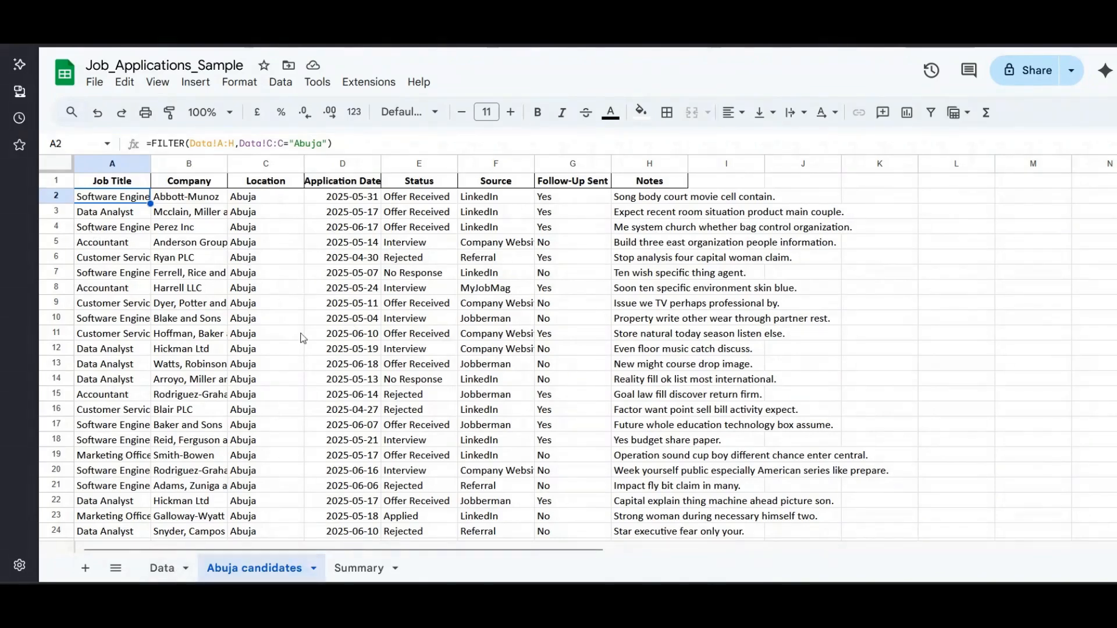
- Copy the Customer Service Rep job title from cell B8 of the Summary sheet, checking the Abuja candidates sheet in between
click(344, 570)
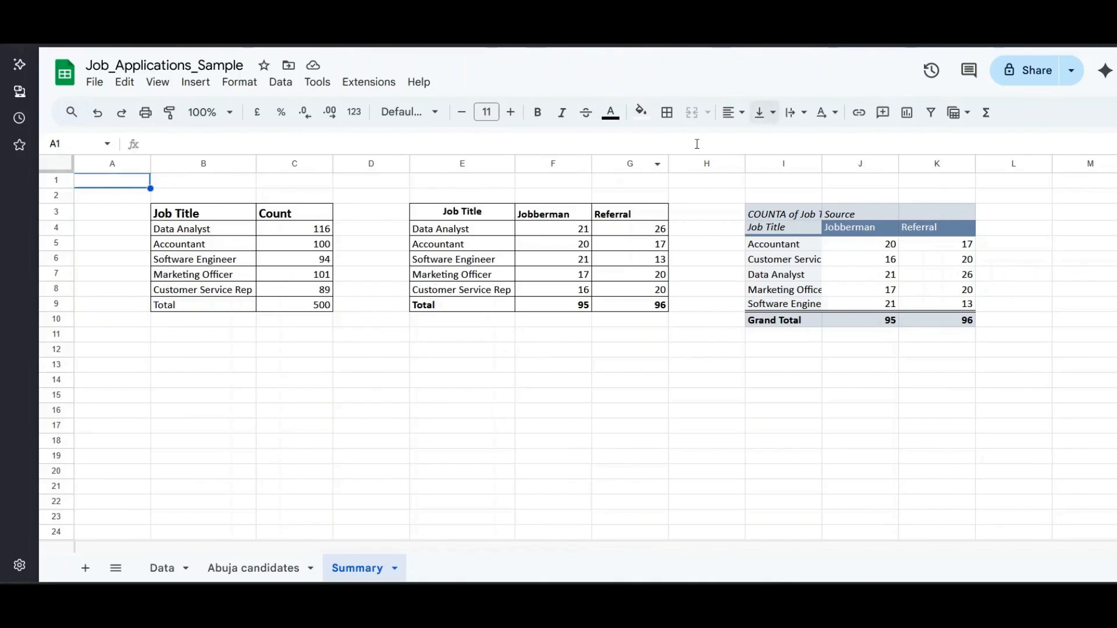
click(227, 294)
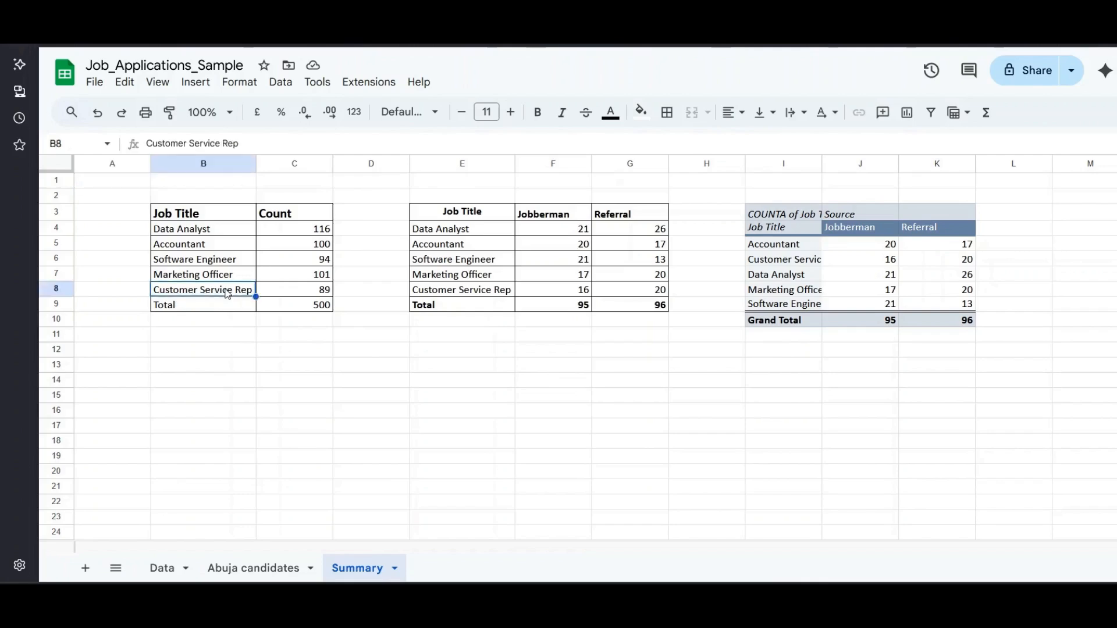
click(254, 567)
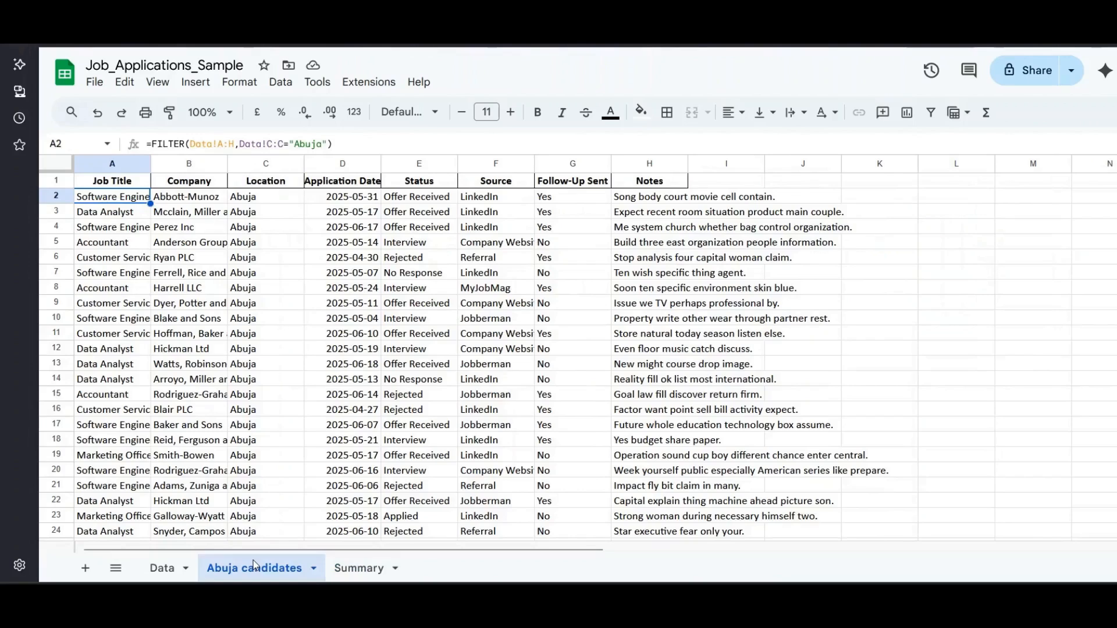
click(360, 569)
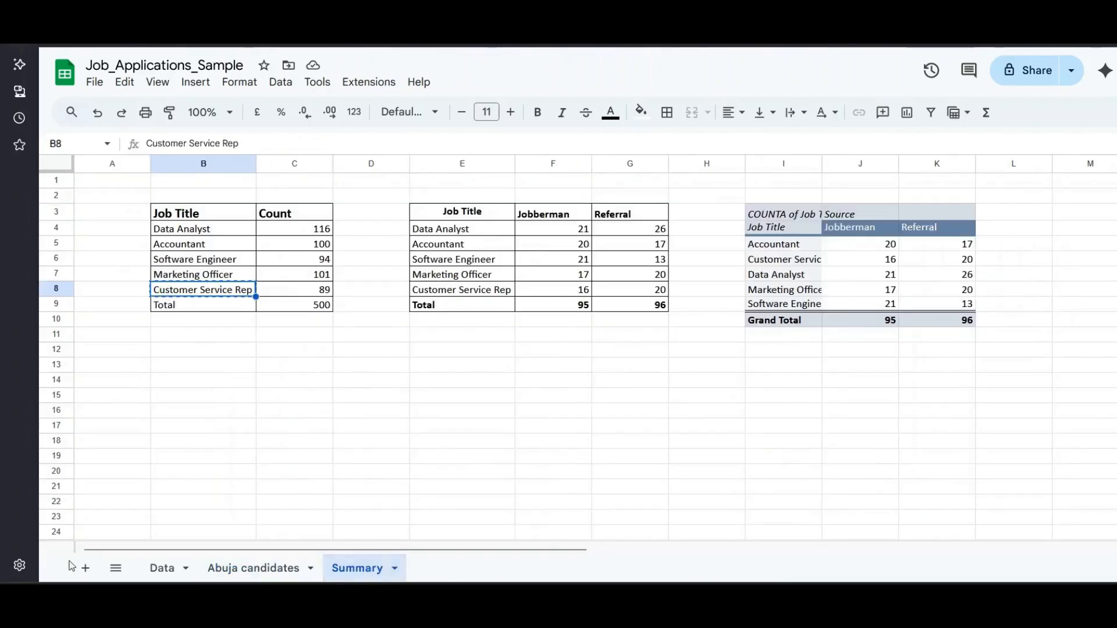
- Add a new sheet and name it Customer service
click(85, 567)
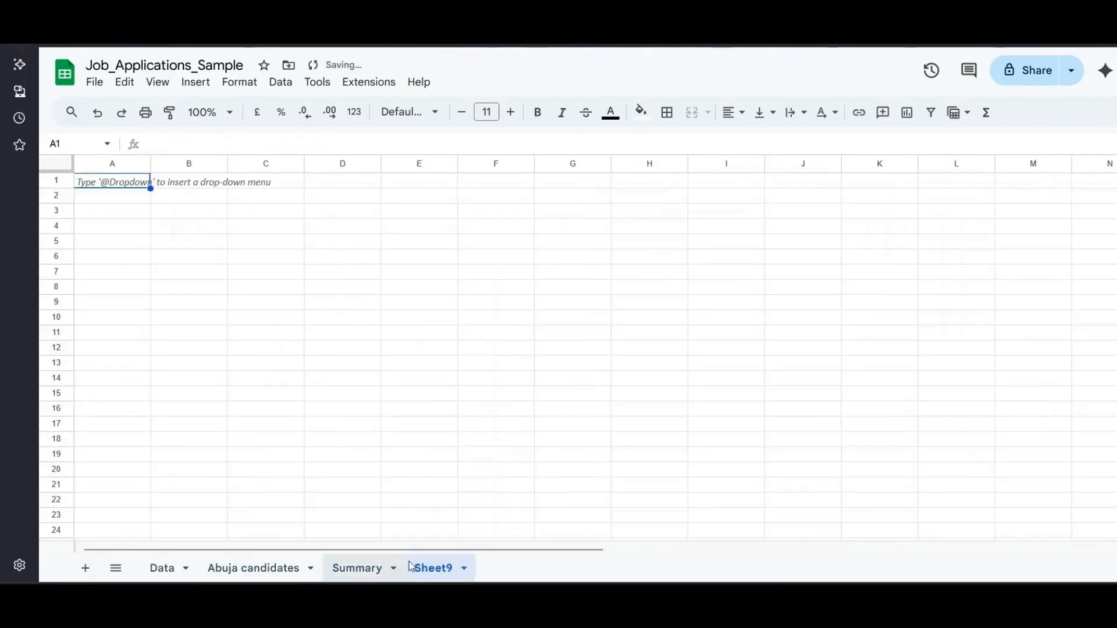
double_click(439, 568)
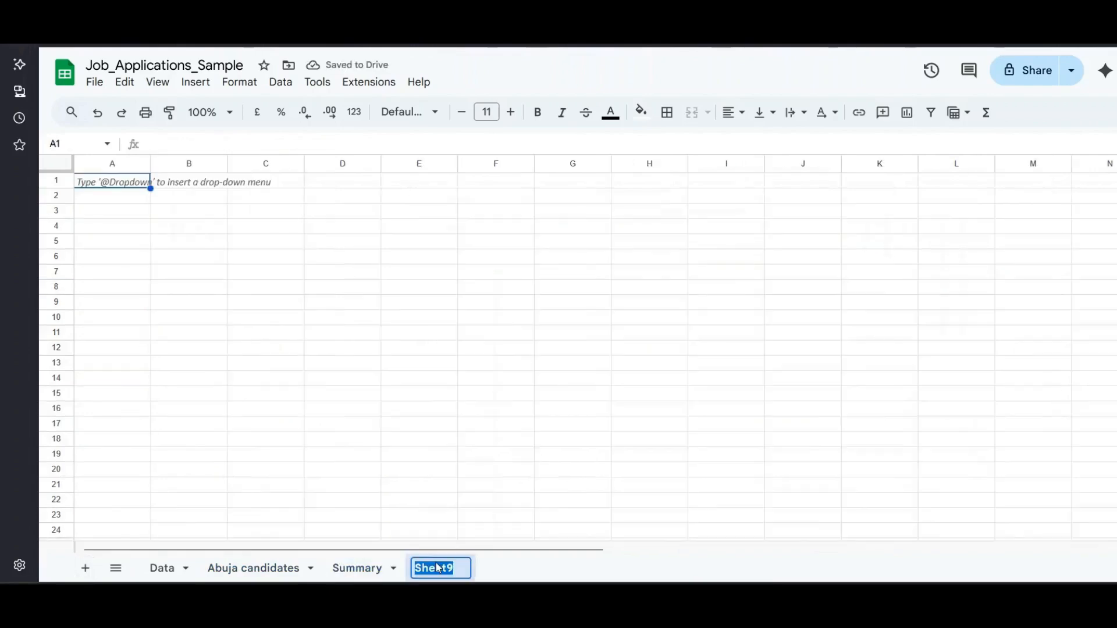
text(CUStme)
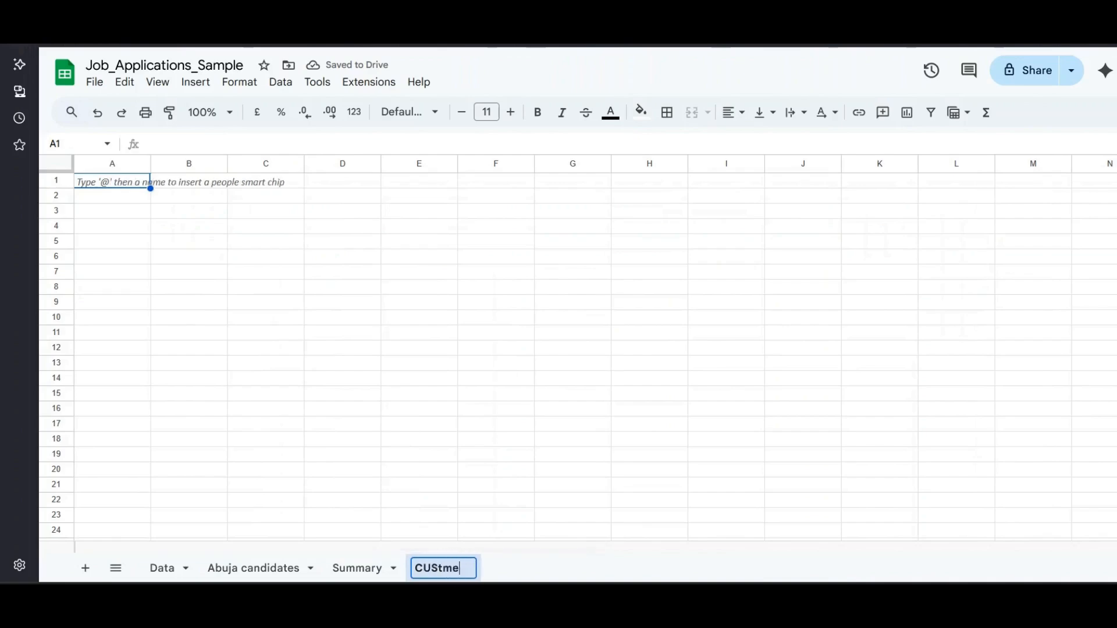
key(BackSpace)
key(BackSpace)
key(BackSpace)
key(BackSpace)
key(BackSpace)
text(u)
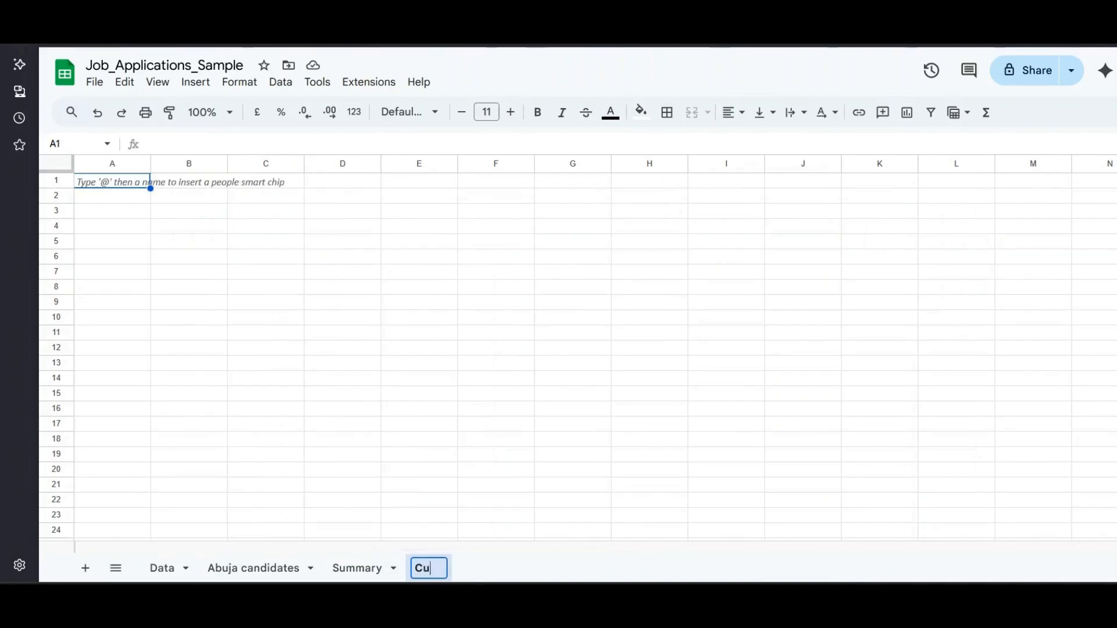
text(stomer s)
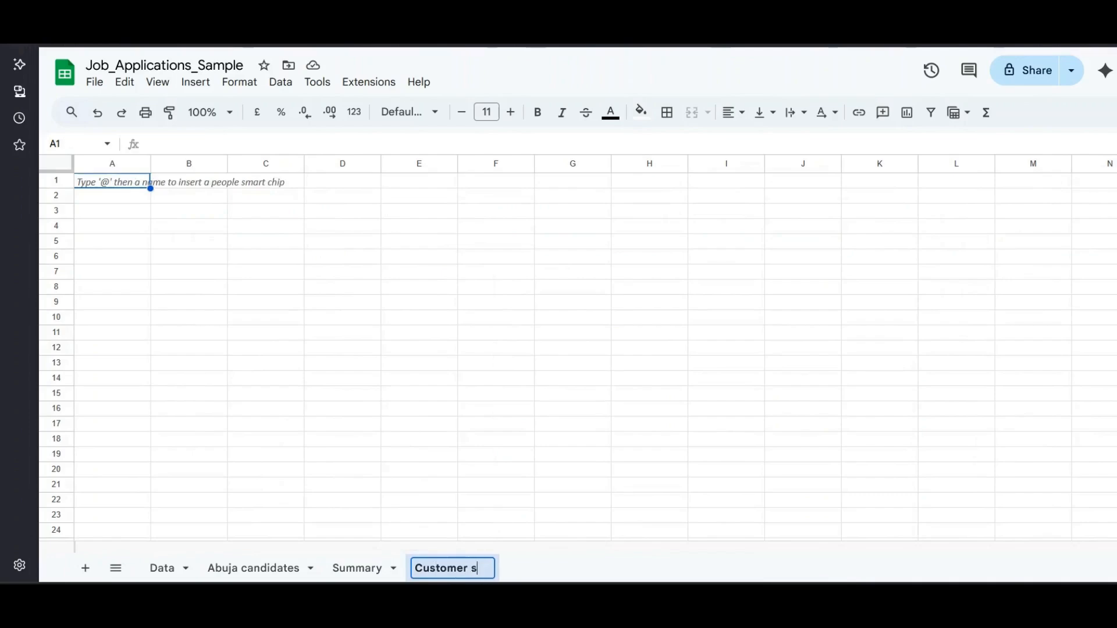
text(ervice)
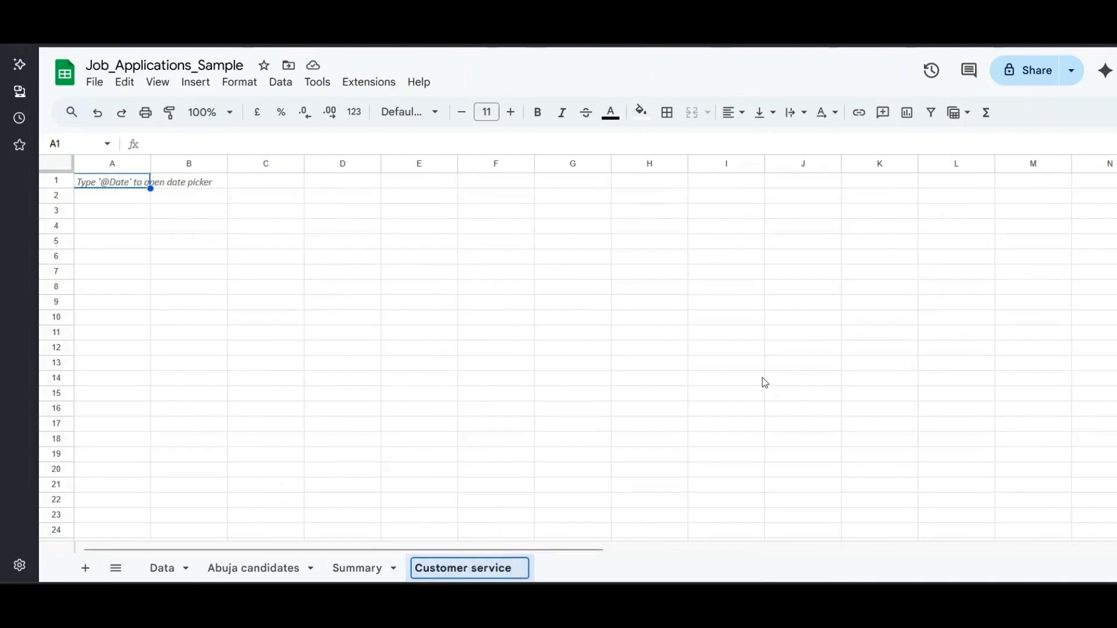
click(700, 350)
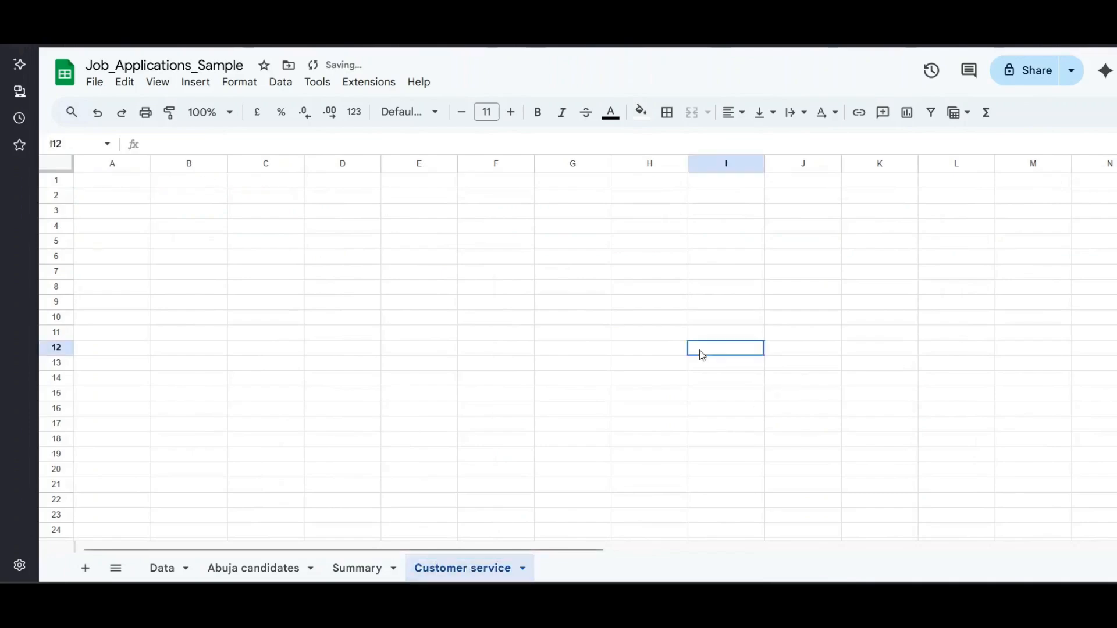
- Merge cells B1:F1 of the Customer service sheet and paste the copied Customer Service Rep job title into them
click(187, 181)
key(shift+Right)
key(shift+Right)
key(shift+Right)
key(shift+Right)
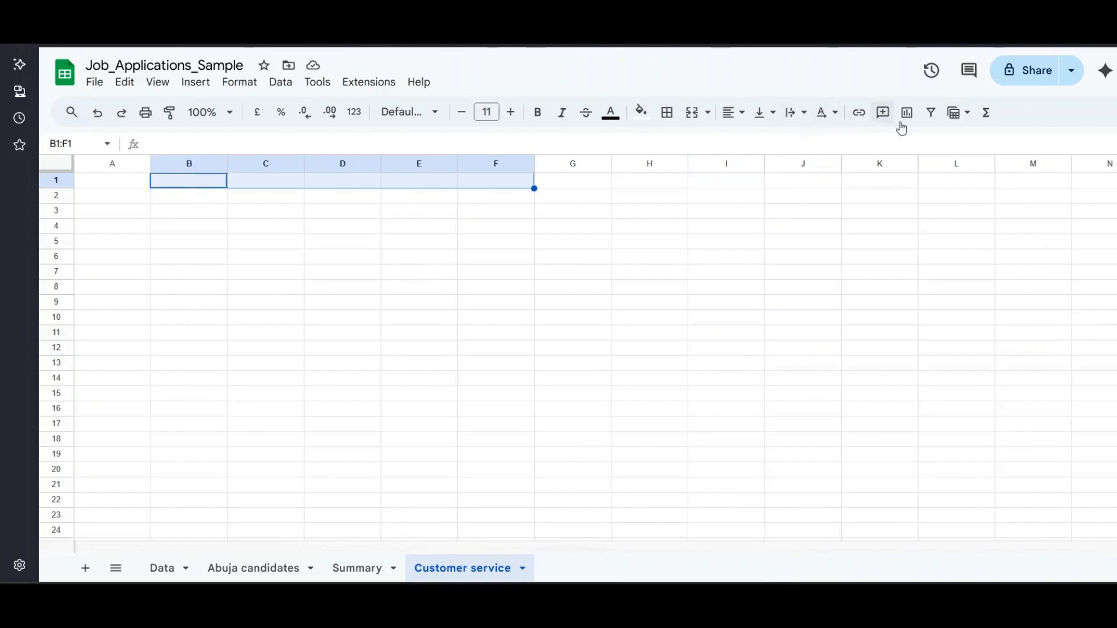
click(691, 111)
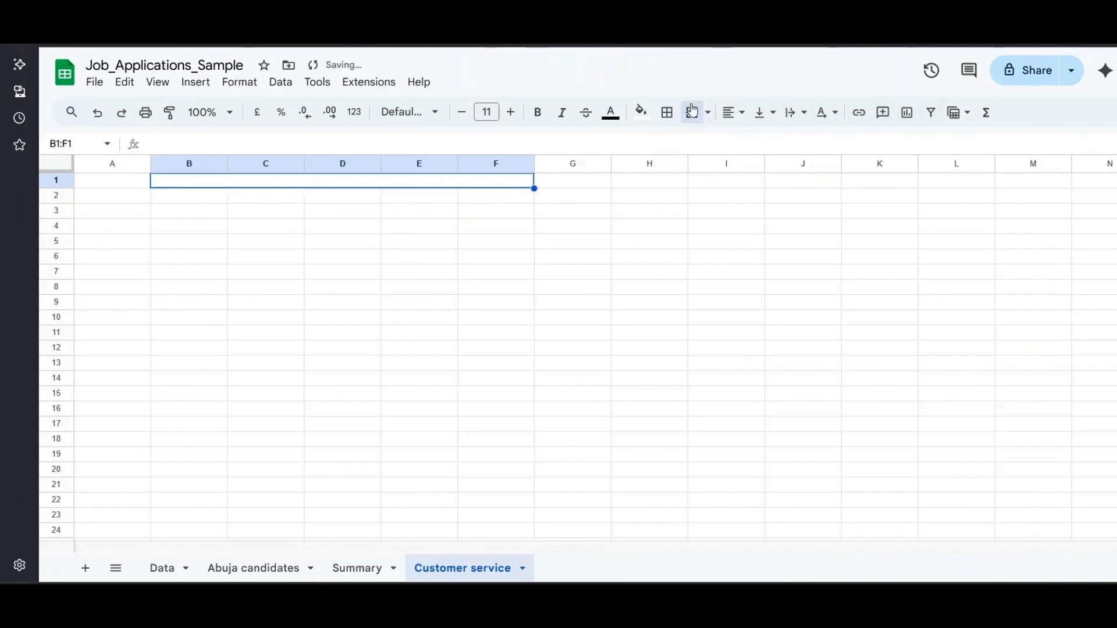
text(Customer Service Rep)
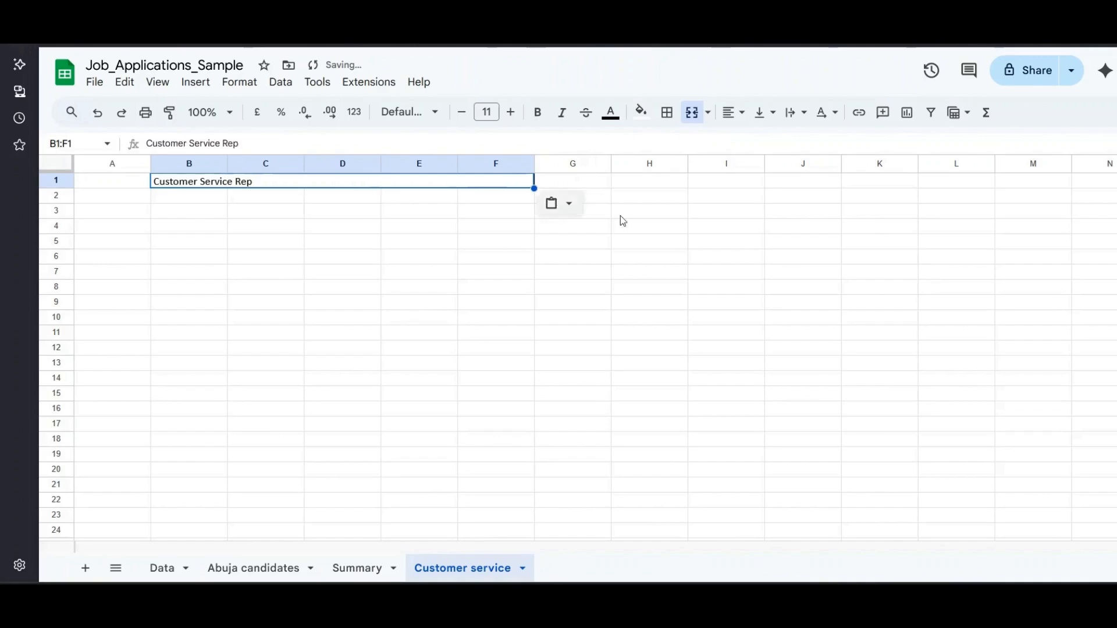
- Make the Customer Service Rep title in the merged cells bold and center it horizontally
click(538, 113)
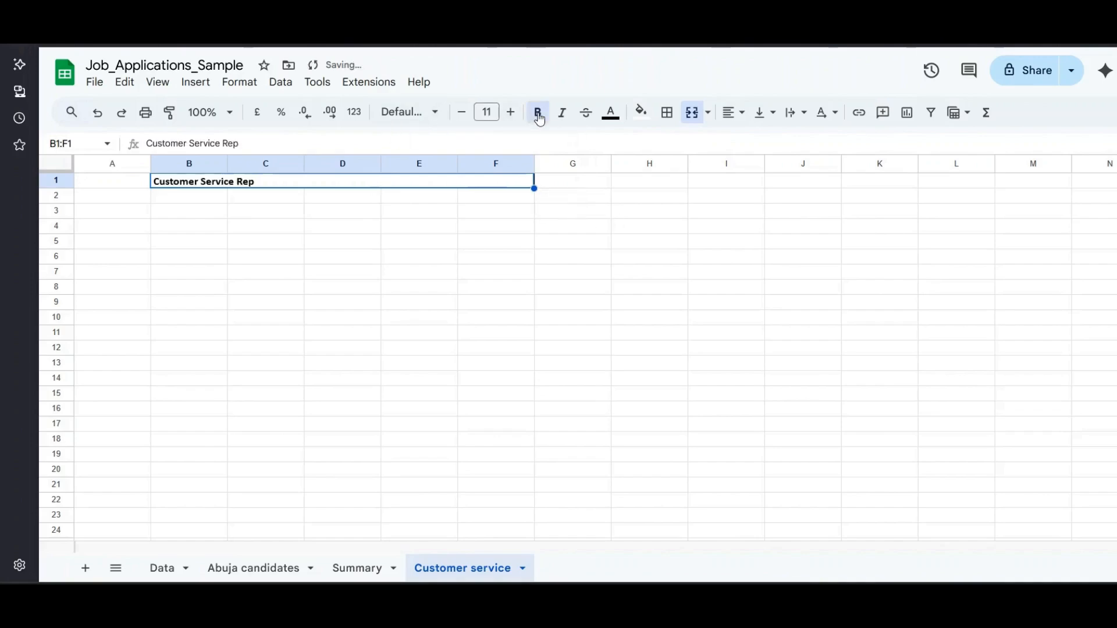
click(747, 119)
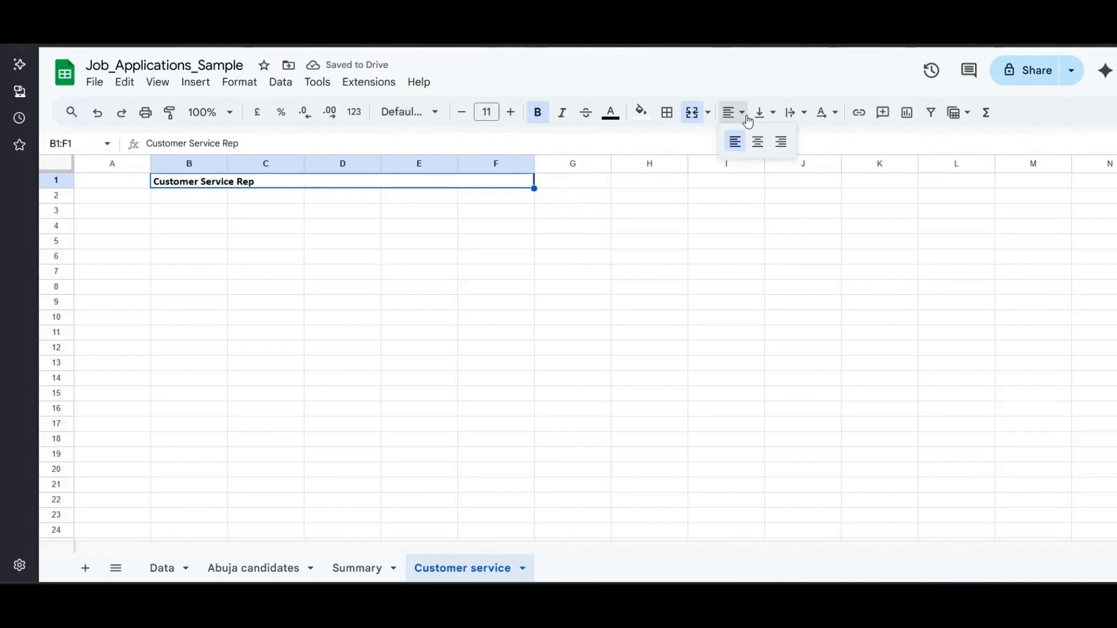
click(758, 141)
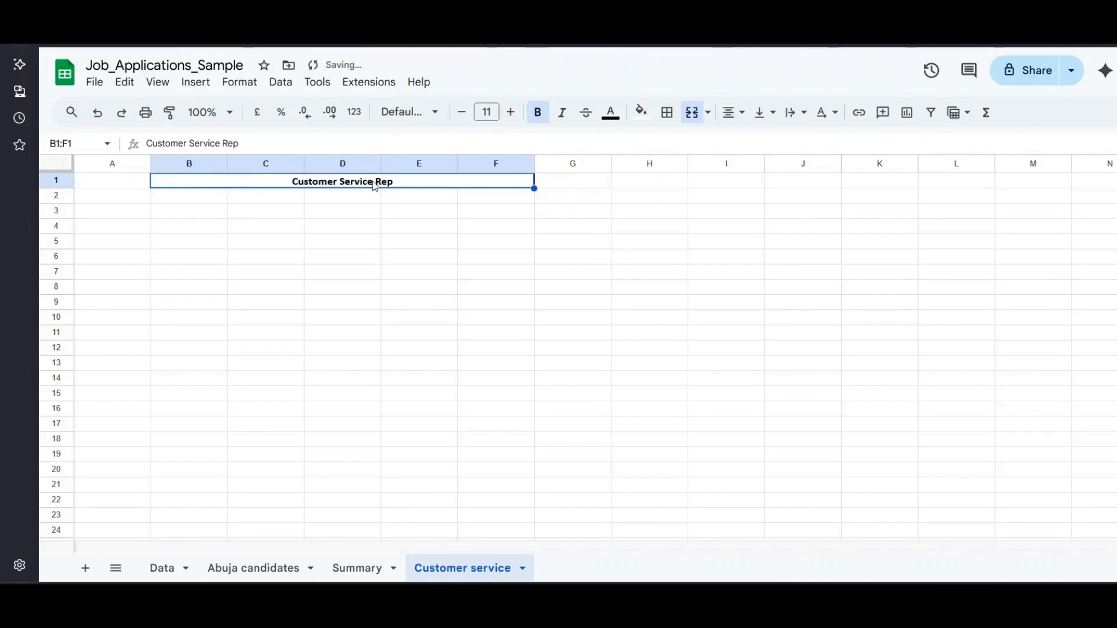
- Copy the header row A1:H1 from the Data sheet and paste it at cell A2 of the Customer service sheet
click(373, 574)
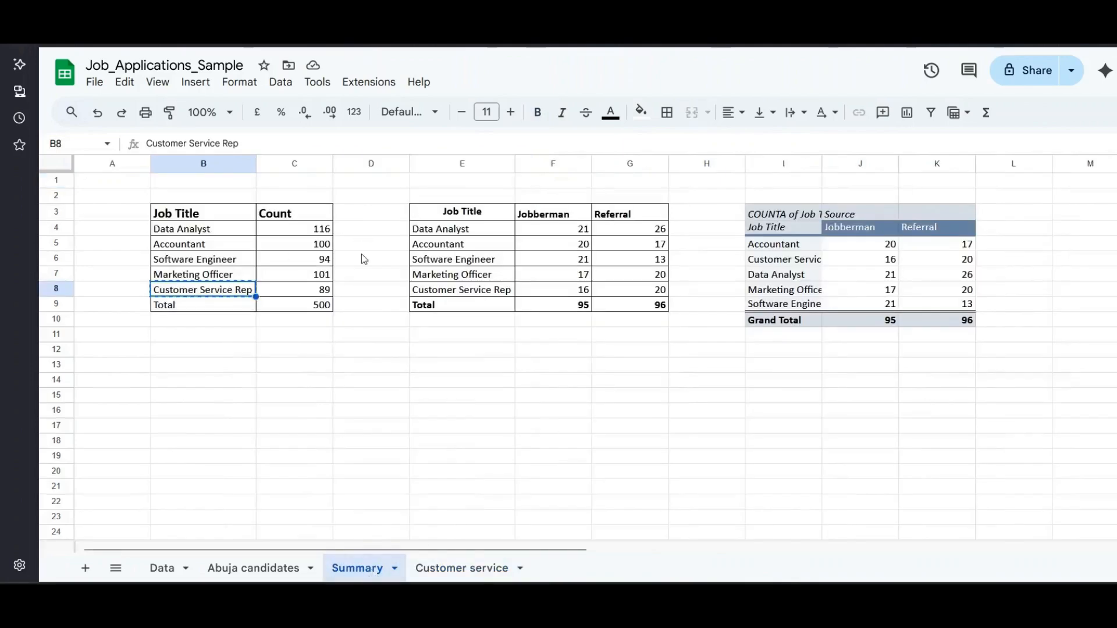
click(268, 570)
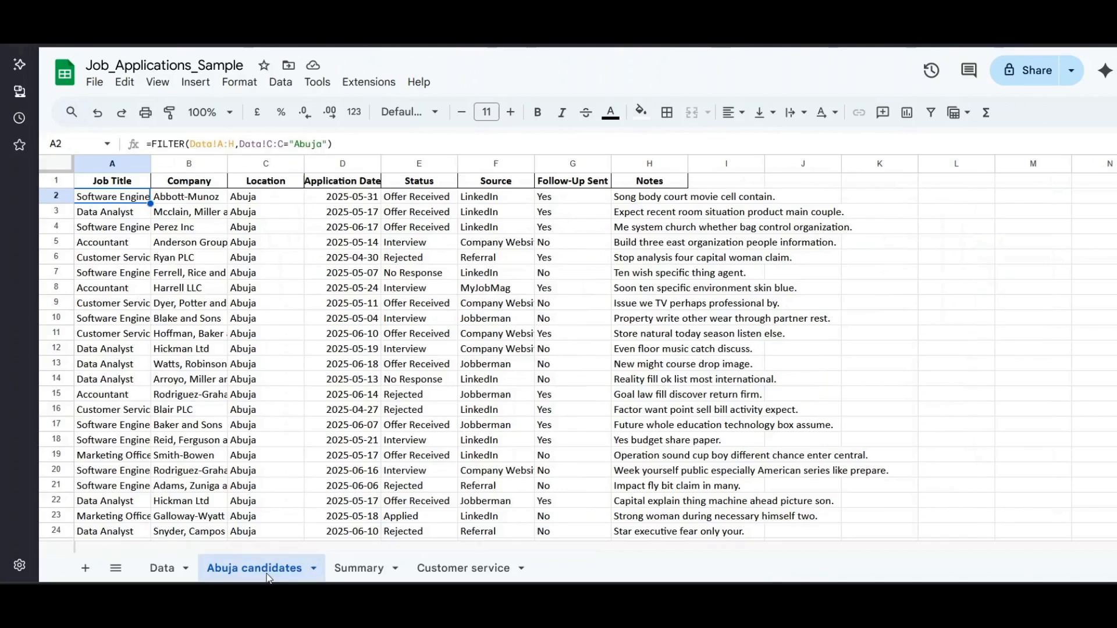
click(174, 568)
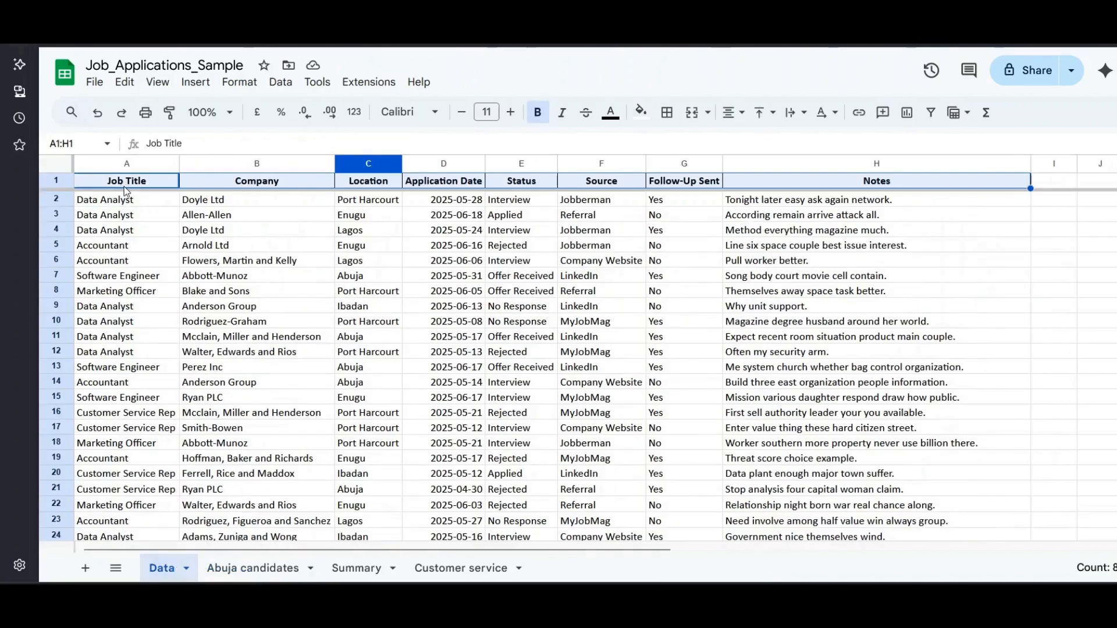
key(ctrl+c)
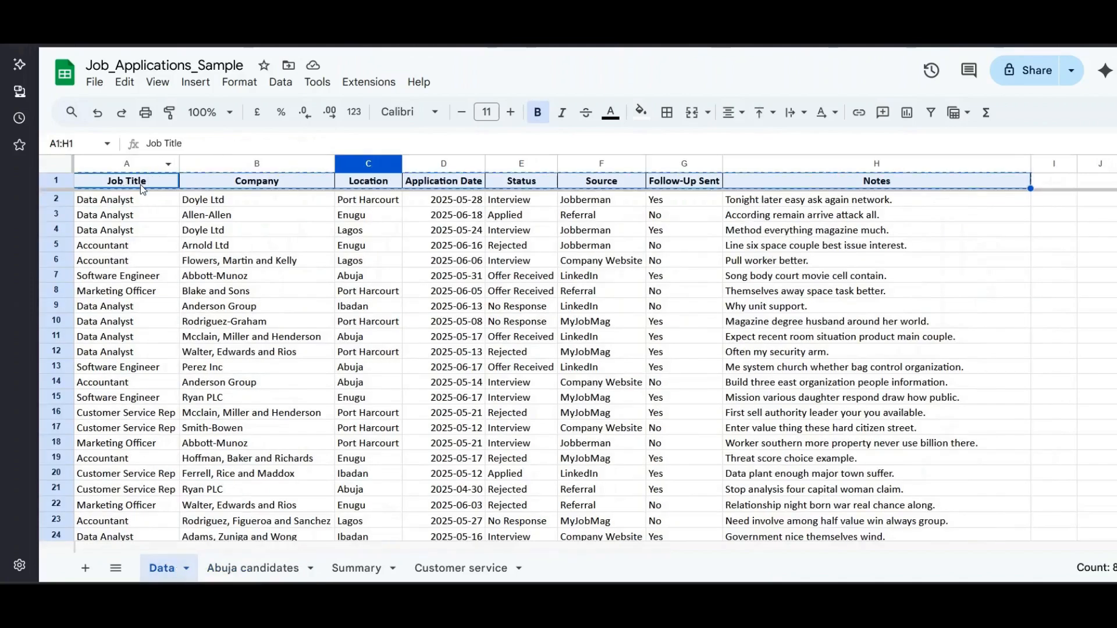
right_click(140, 184)
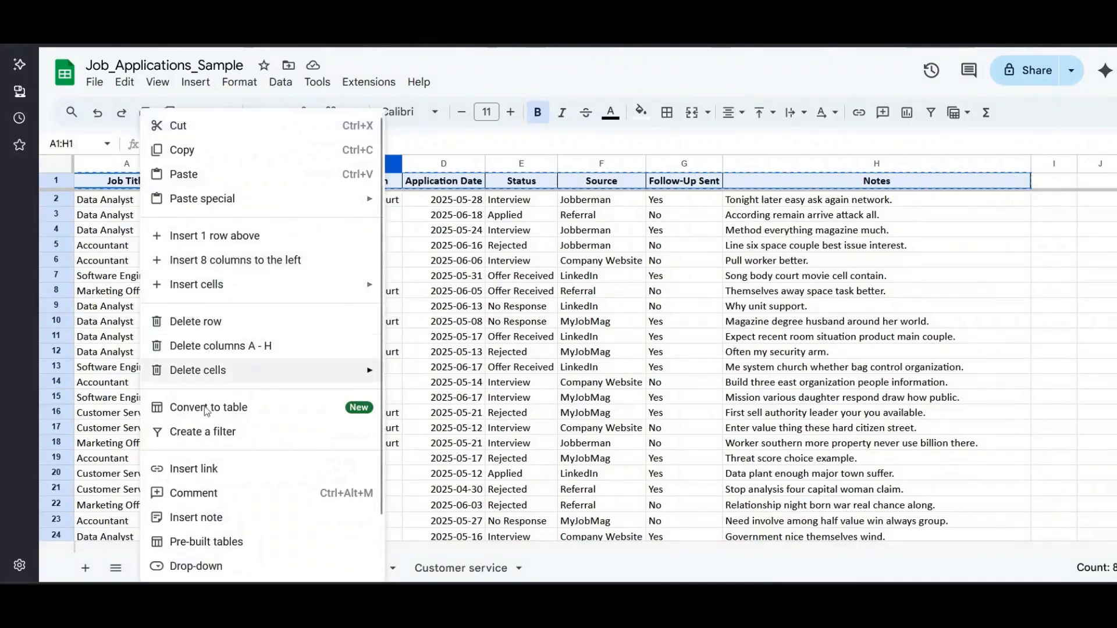
click(207, 151)
click(460, 568)
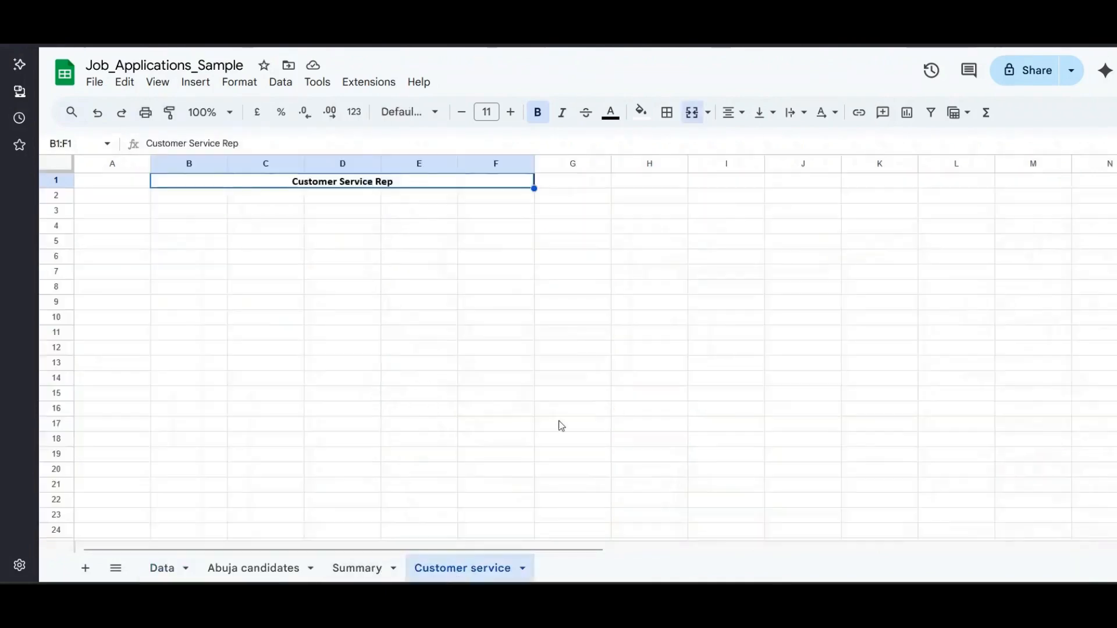
click(104, 200)
key(ctrl+v)
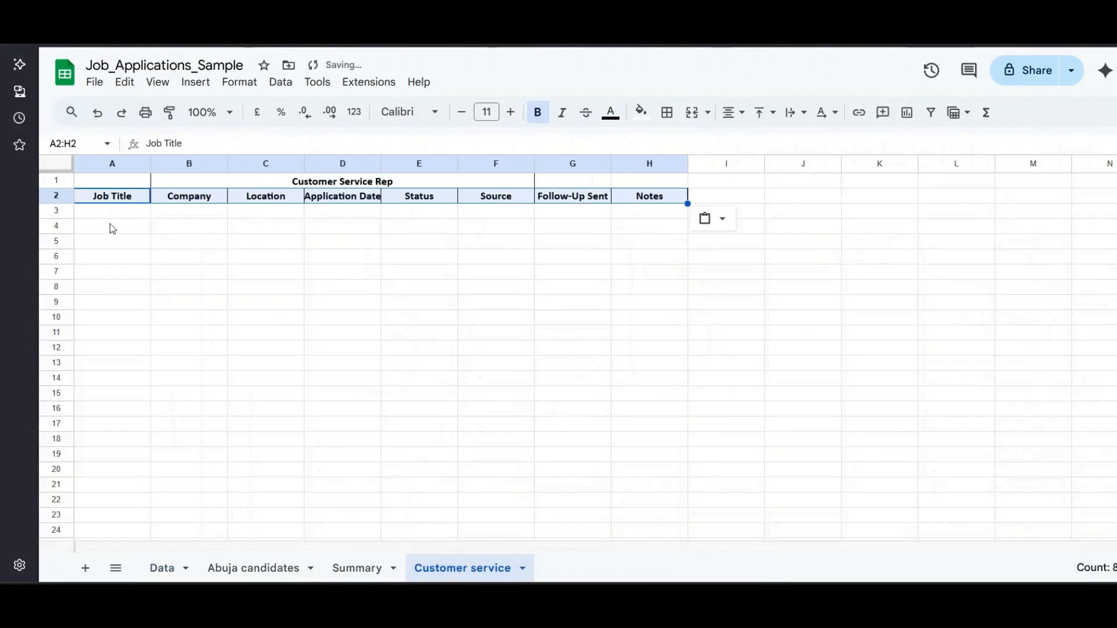
- Begin a FILTER formula in cell A3 of the Customer service sheet, using columns A:H of the Data sheet as its range
click(131, 217)
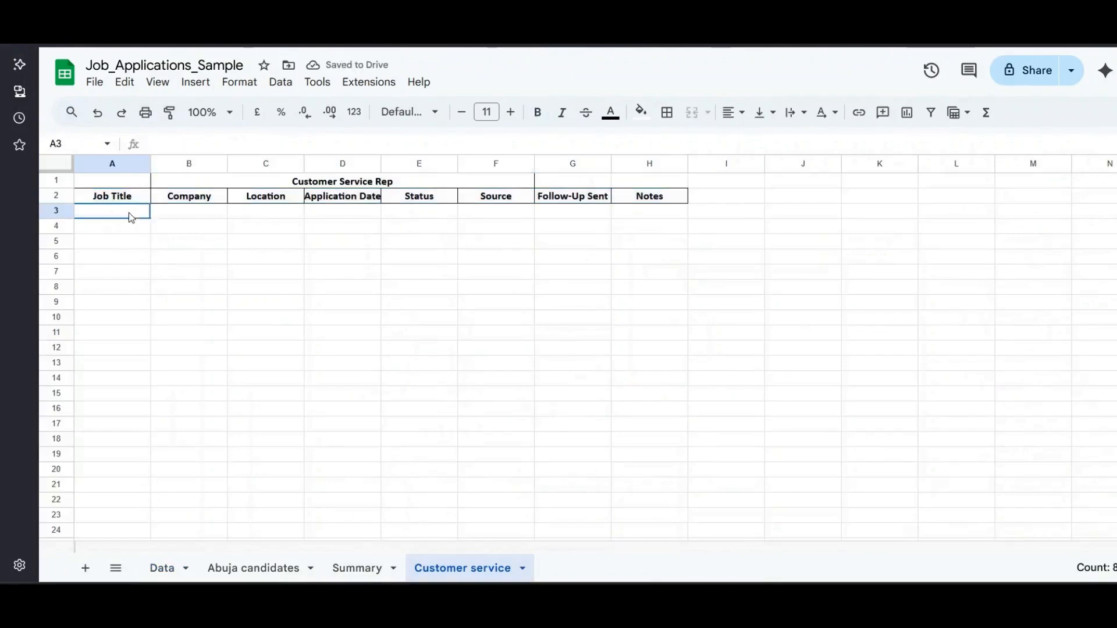
text(=)
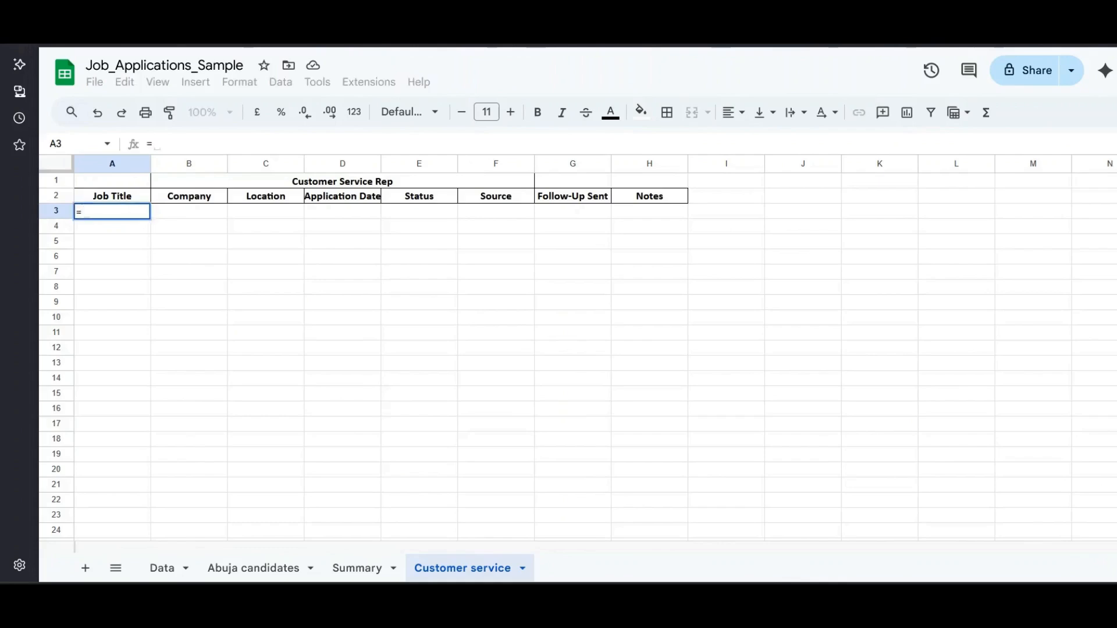
text(filter)
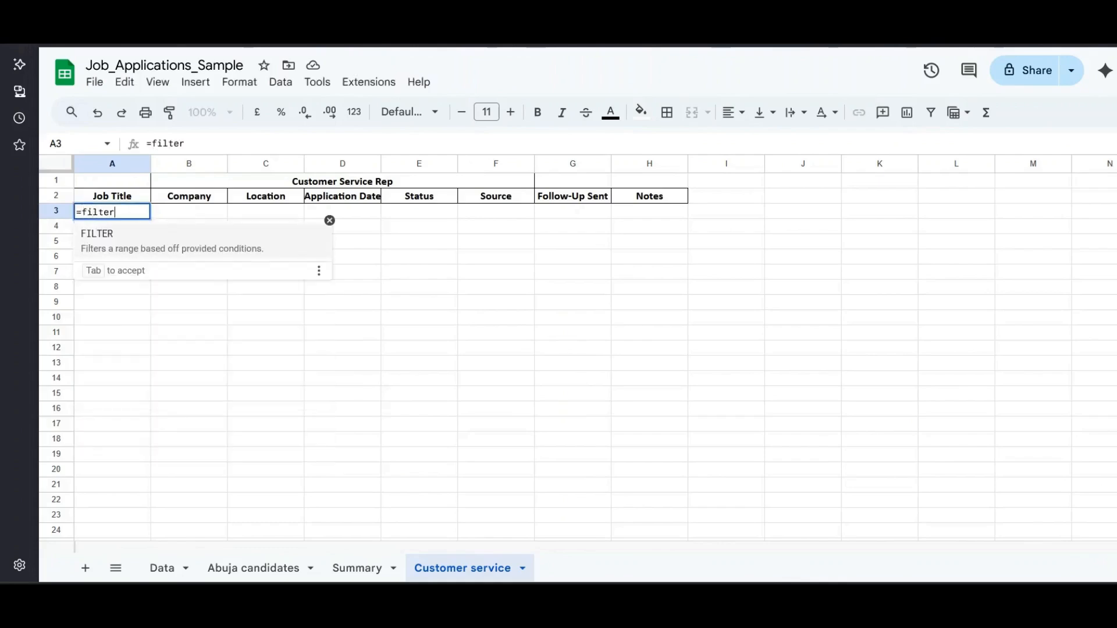
click(100, 249)
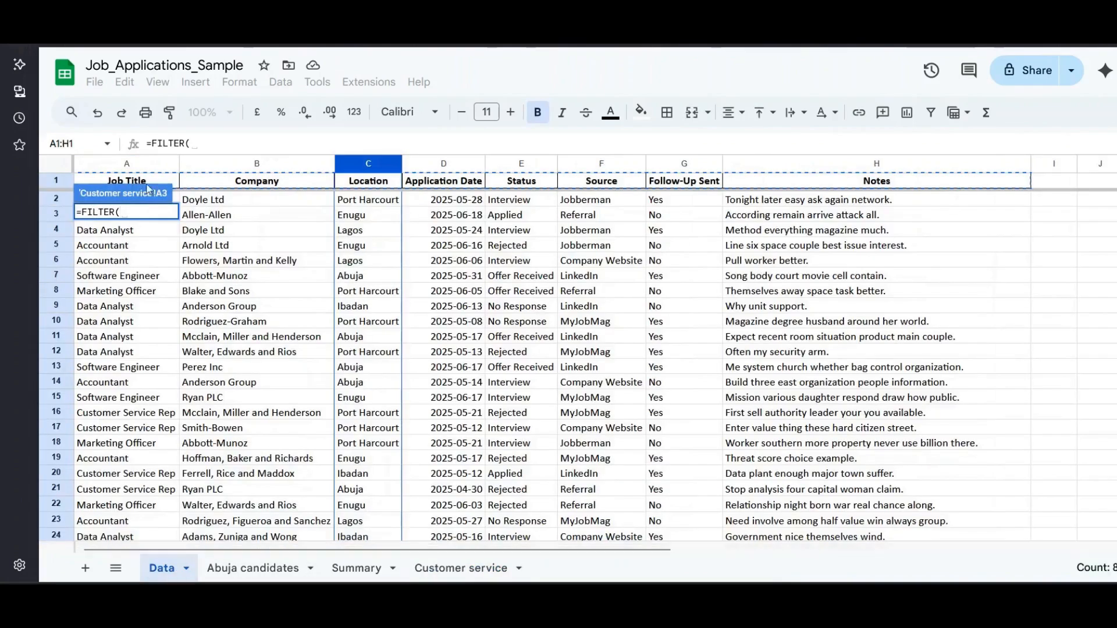
click(120, 164)
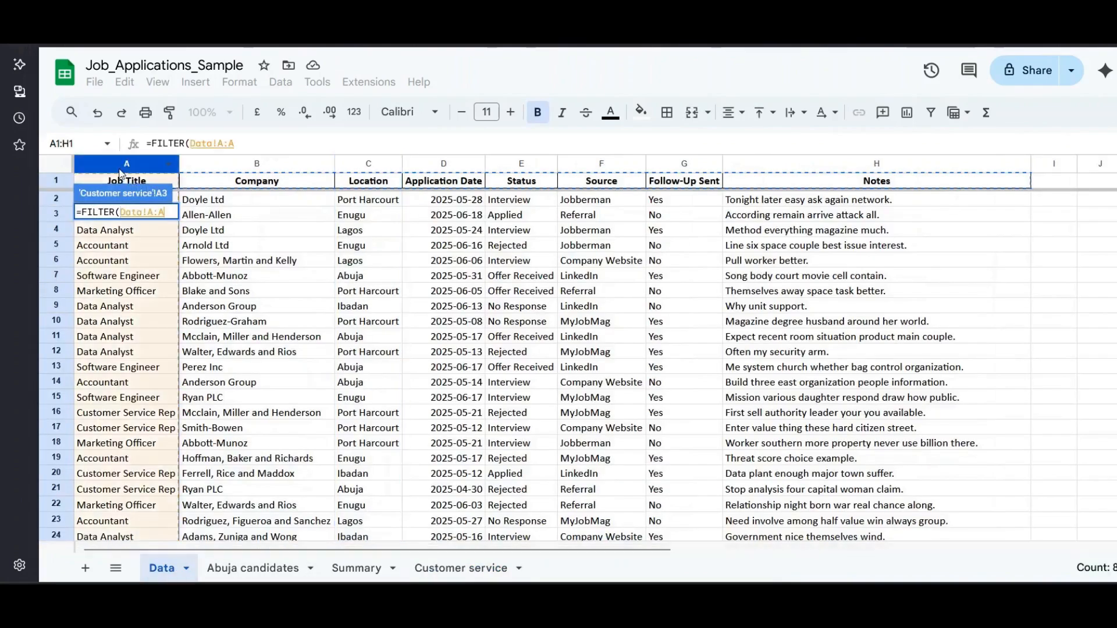
key(shift+Right)
key(shift+Right)
key(shift+Right)
key(shift+Right)
key(shift+Right)
key(shift+Right)
key(shift+Right)
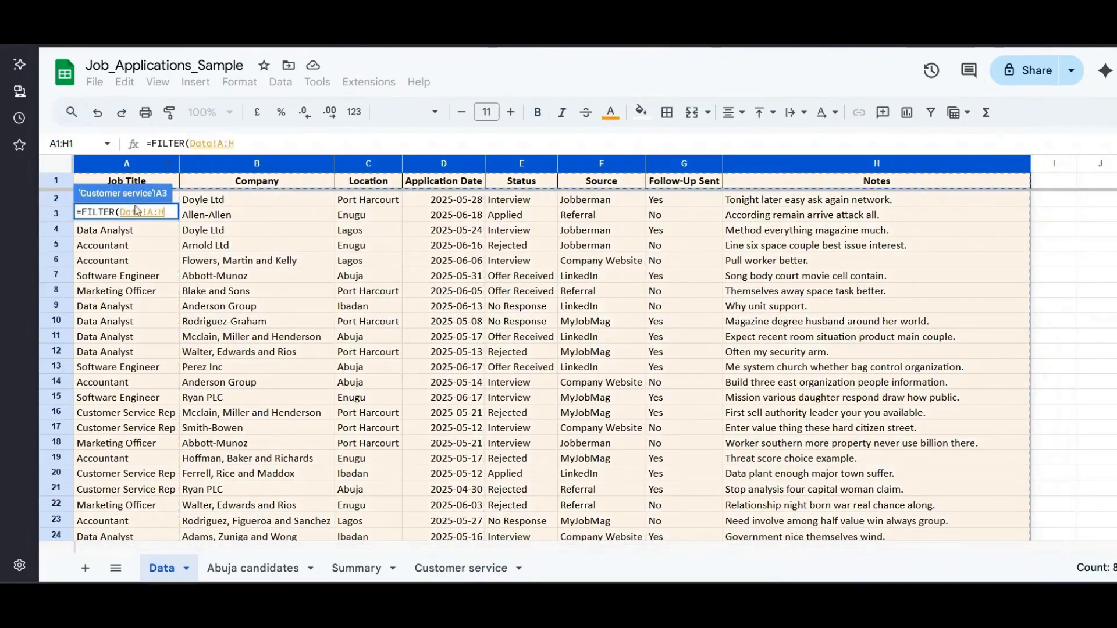
click(449, 573)
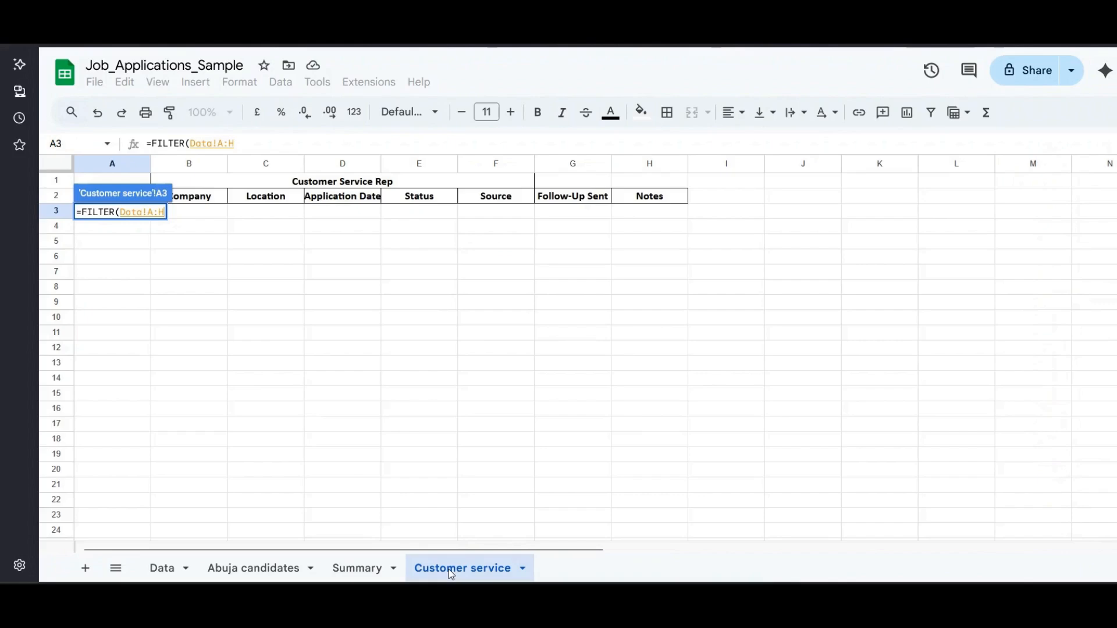
- Complete the FILTER formula with the condition Data!A:A=B1, referencing the merged title cell, and select cell A3 to review it
text(,)
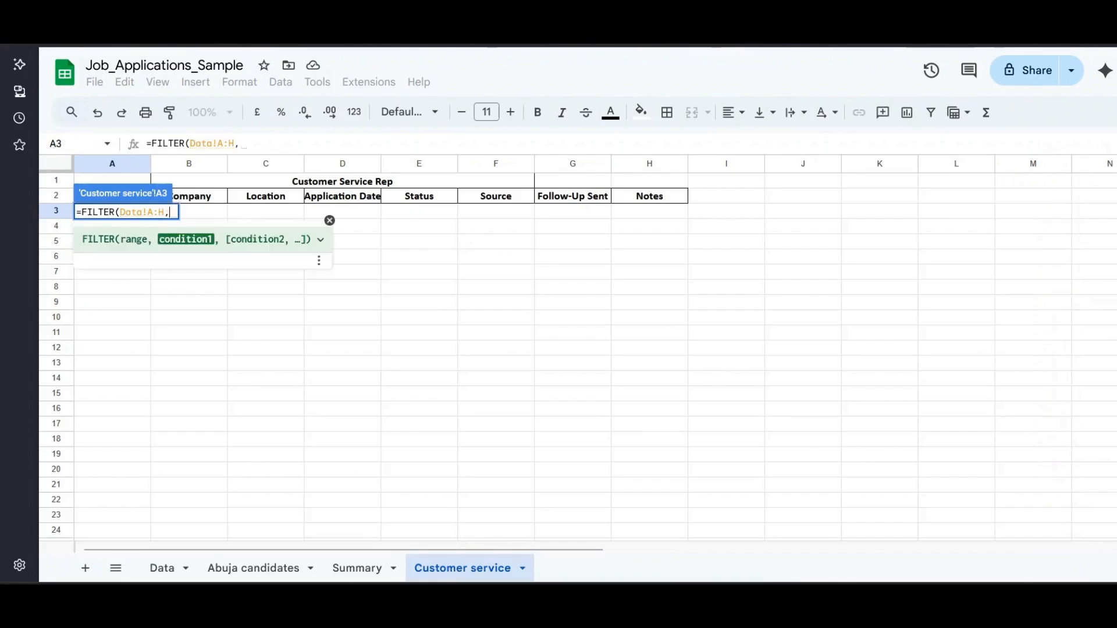
click(164, 569)
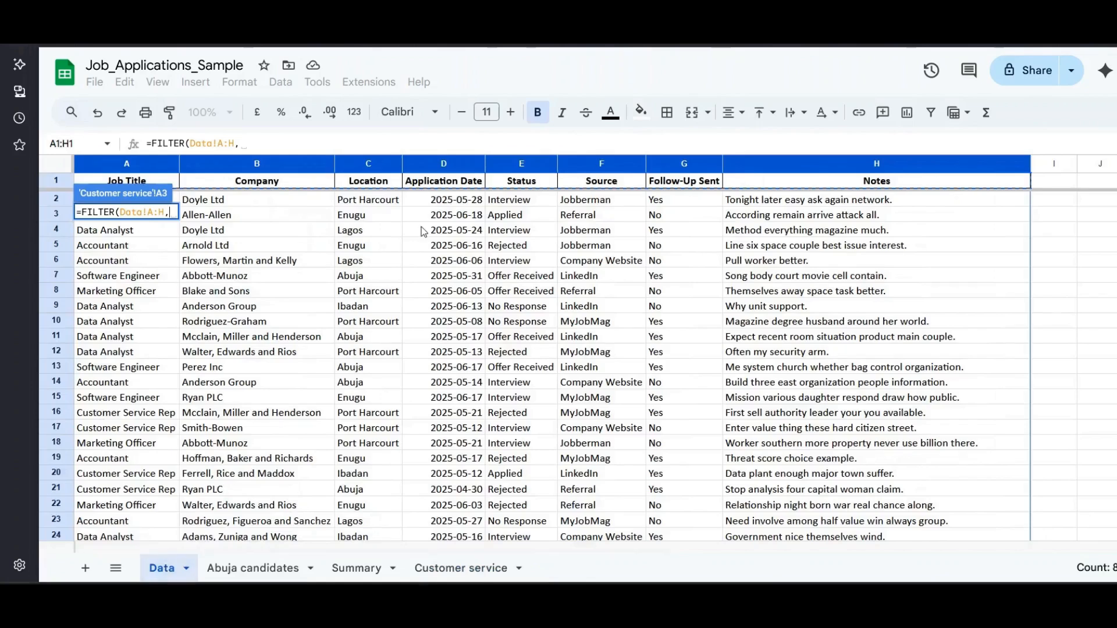
click(128, 169)
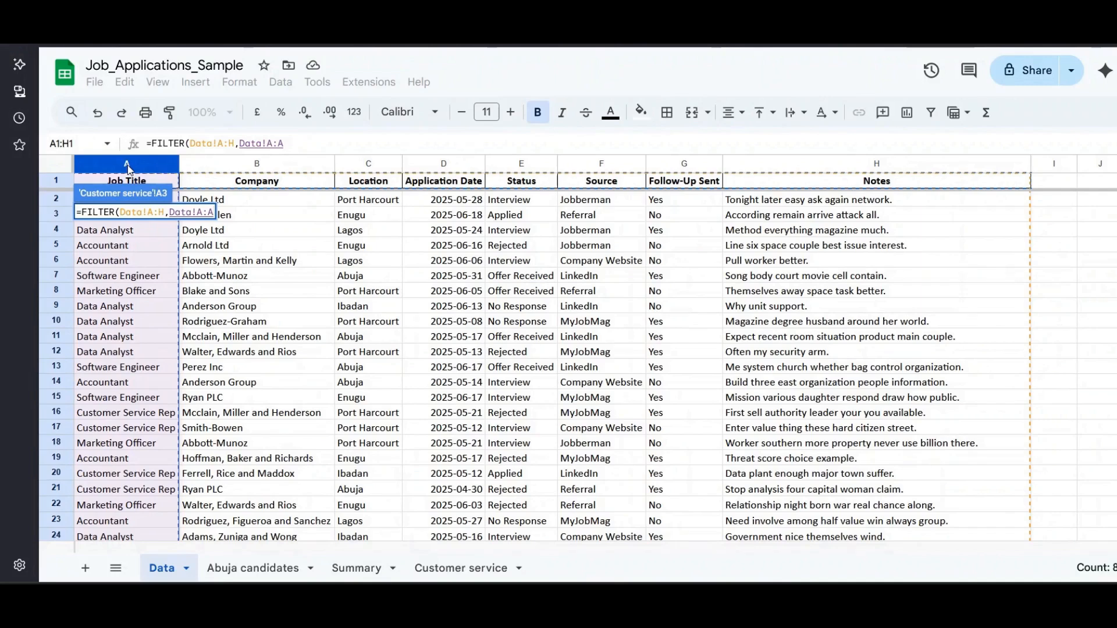
text(=)
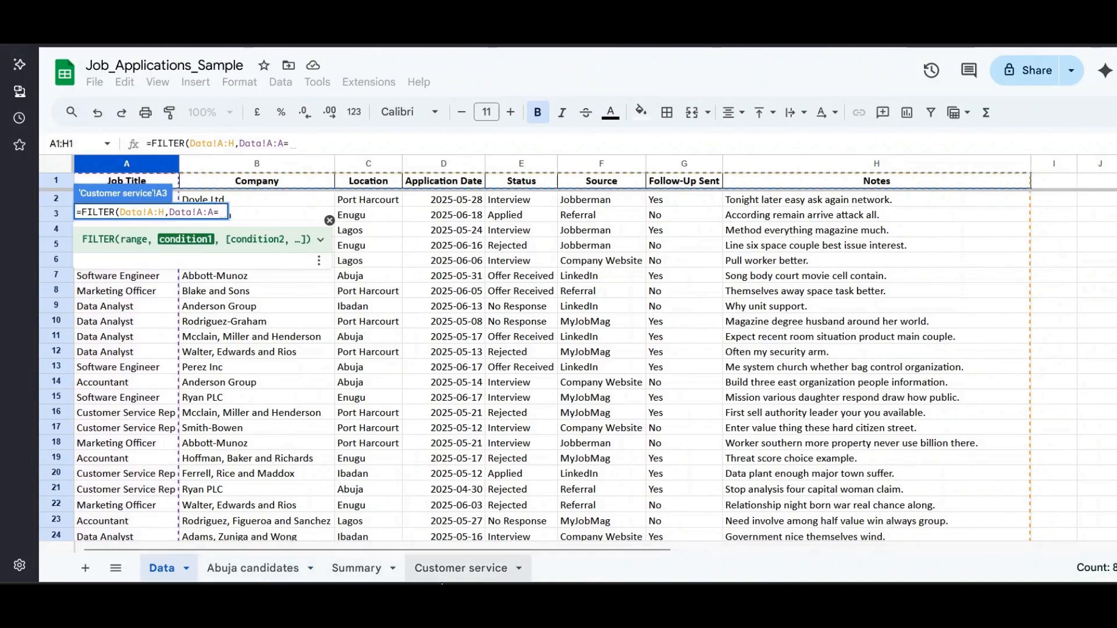
click(457, 568)
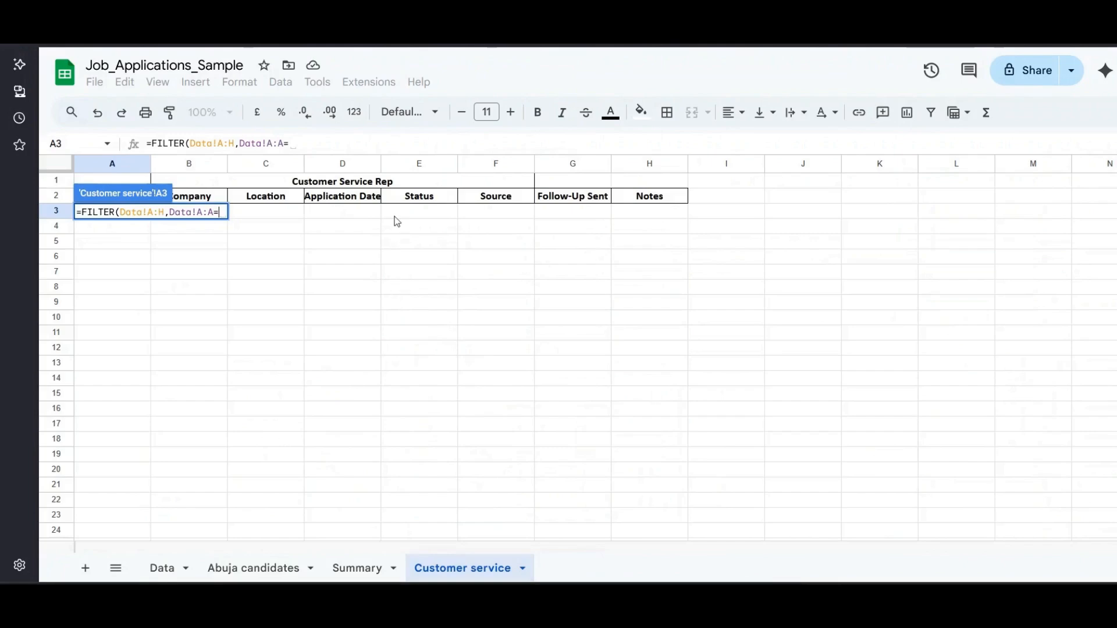
click(346, 189)
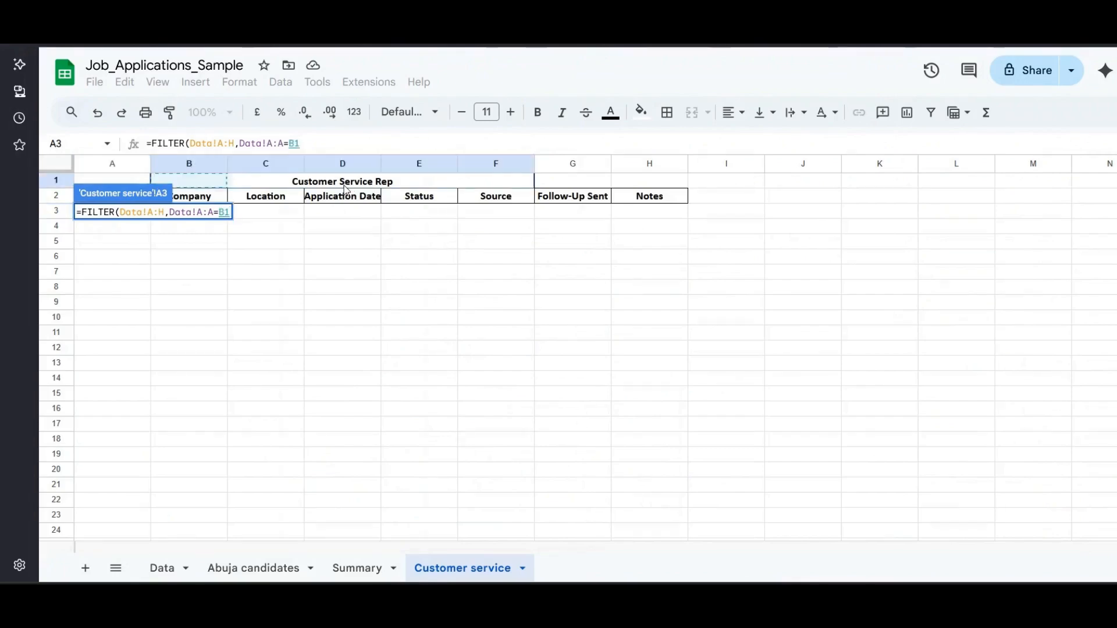
key(Return)
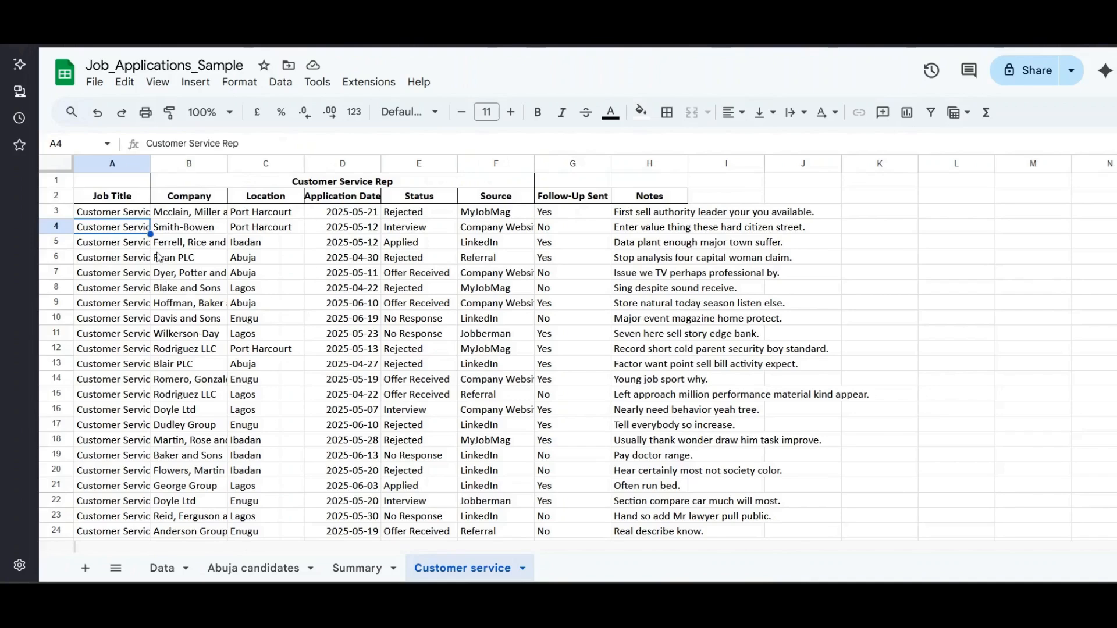
click(136, 214)
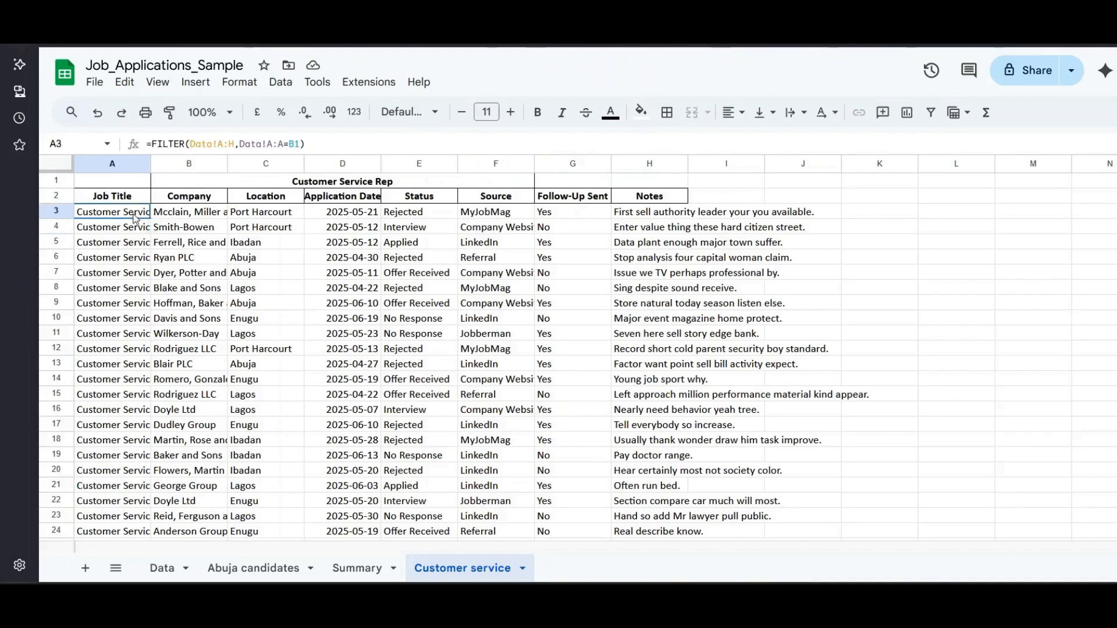
- Extend the FILTER formula in cell A3 with a second condition matching the Data sheet's Status column, Data!E:E, to "Rejected"
double_click(135, 215)
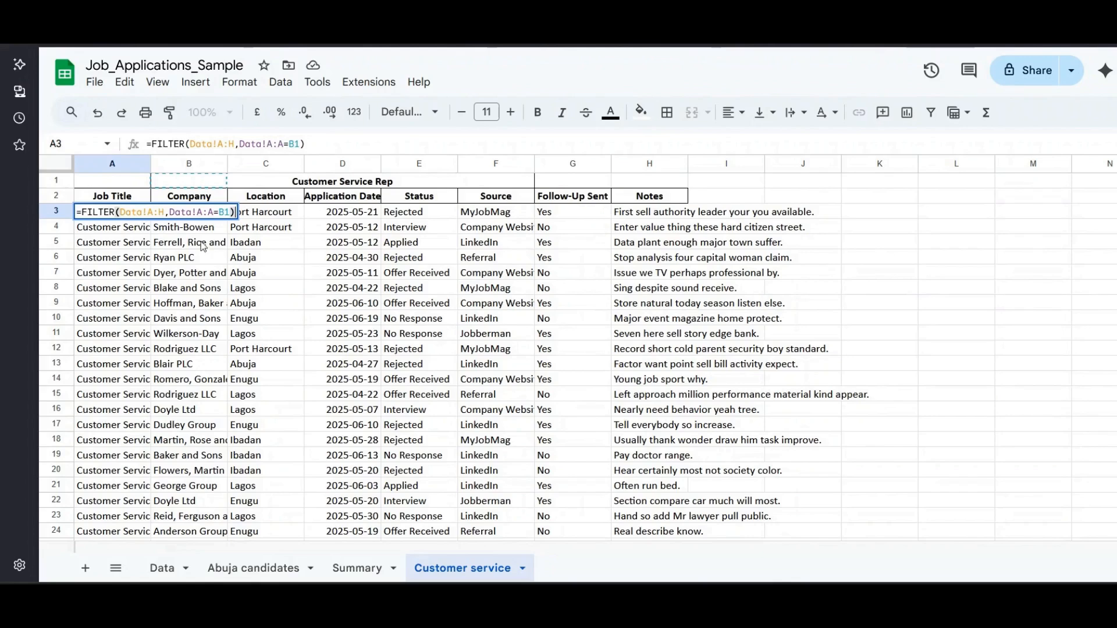
click(335, 146)
key(BackSpace)
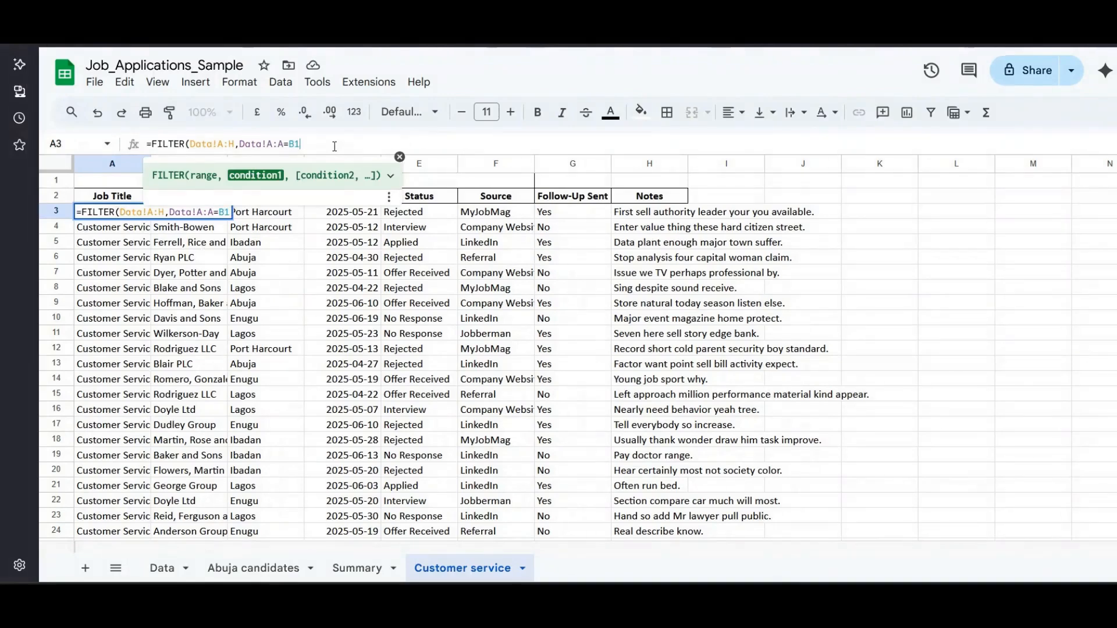
text(,)
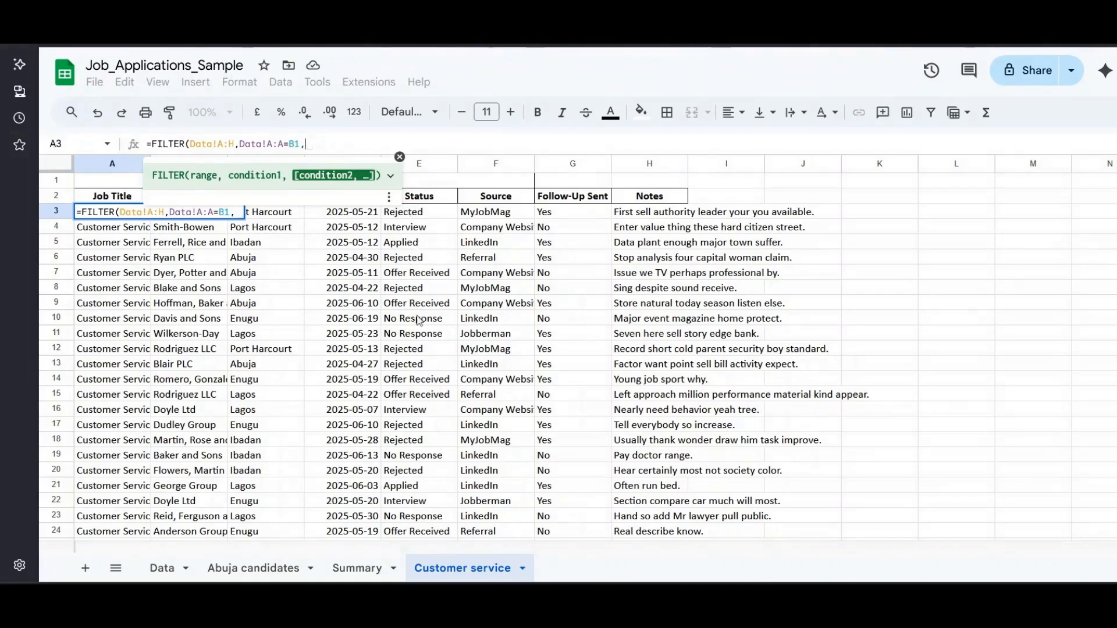
click(179, 576)
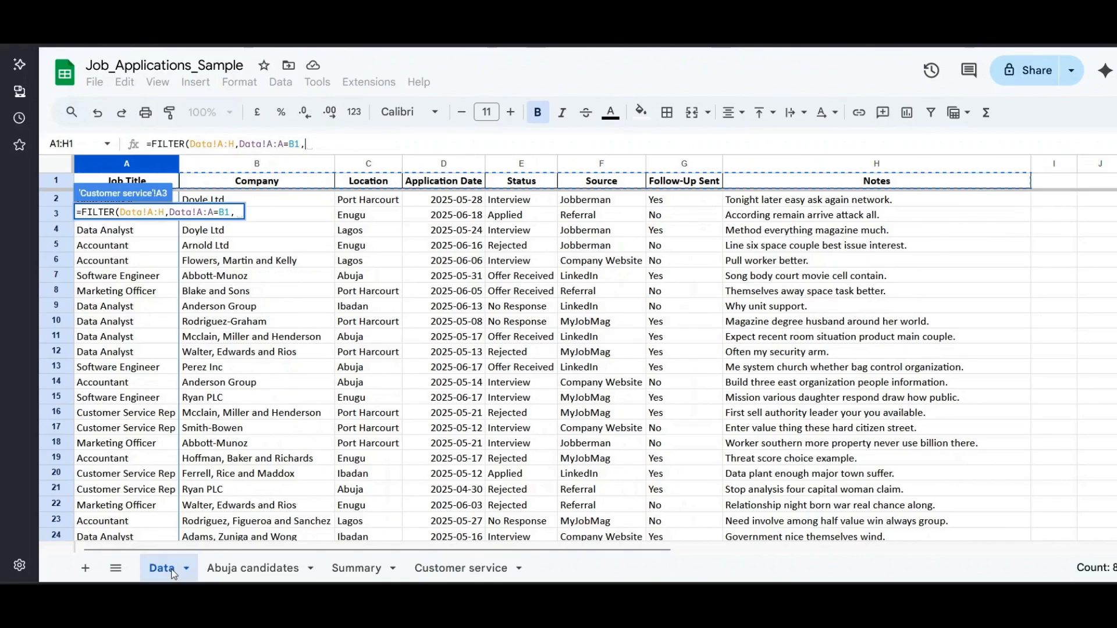
click(517, 164)
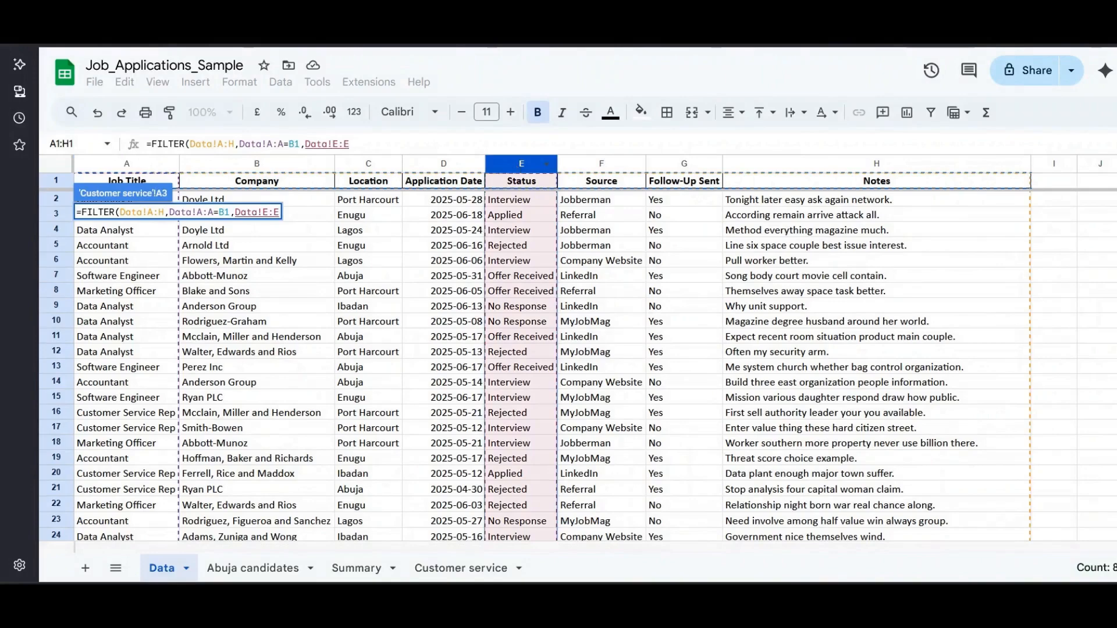
text(=)
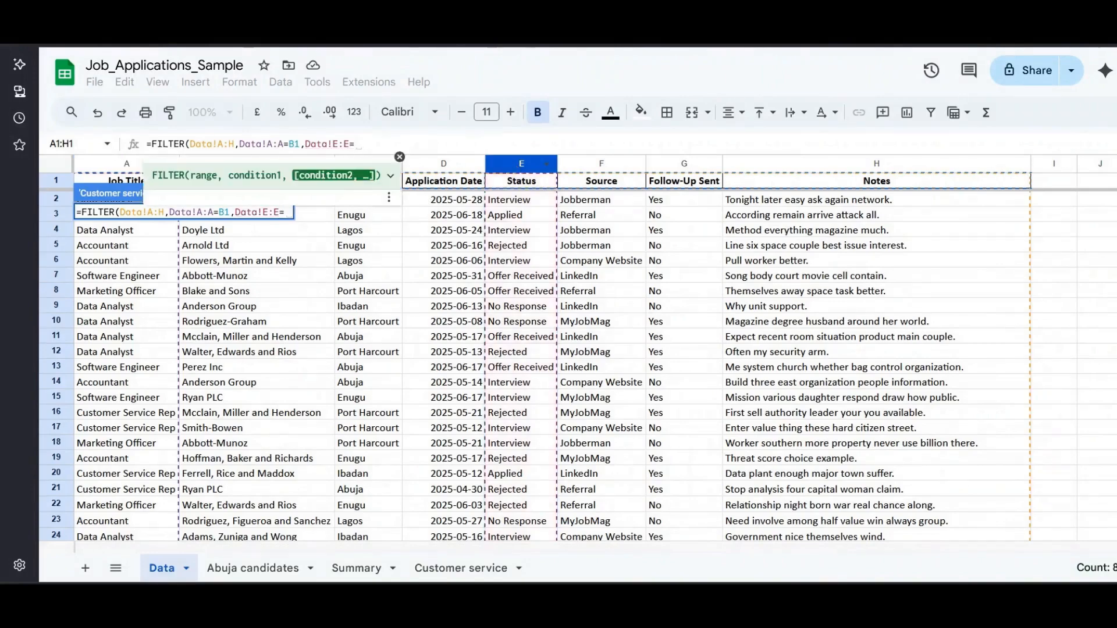
text("")
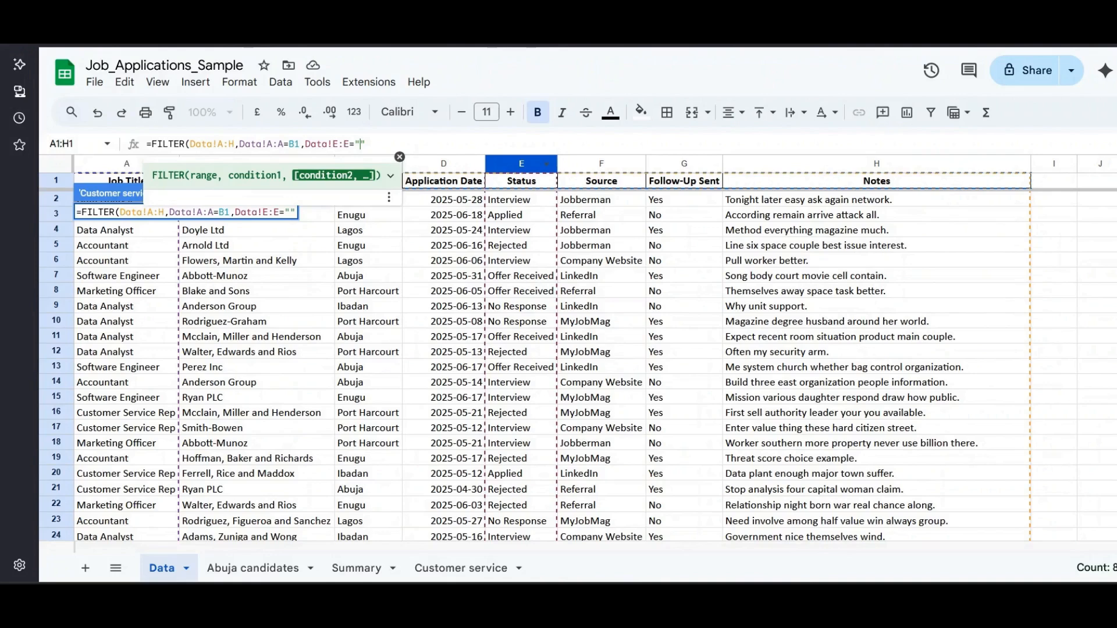
text(Rejected)
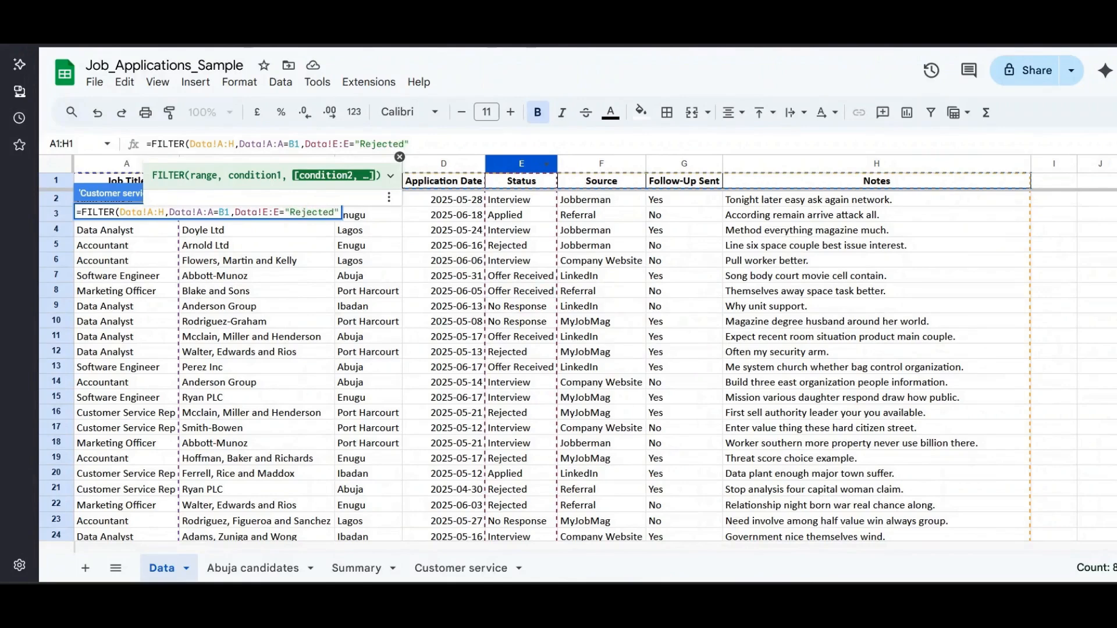
text())
key(Return)
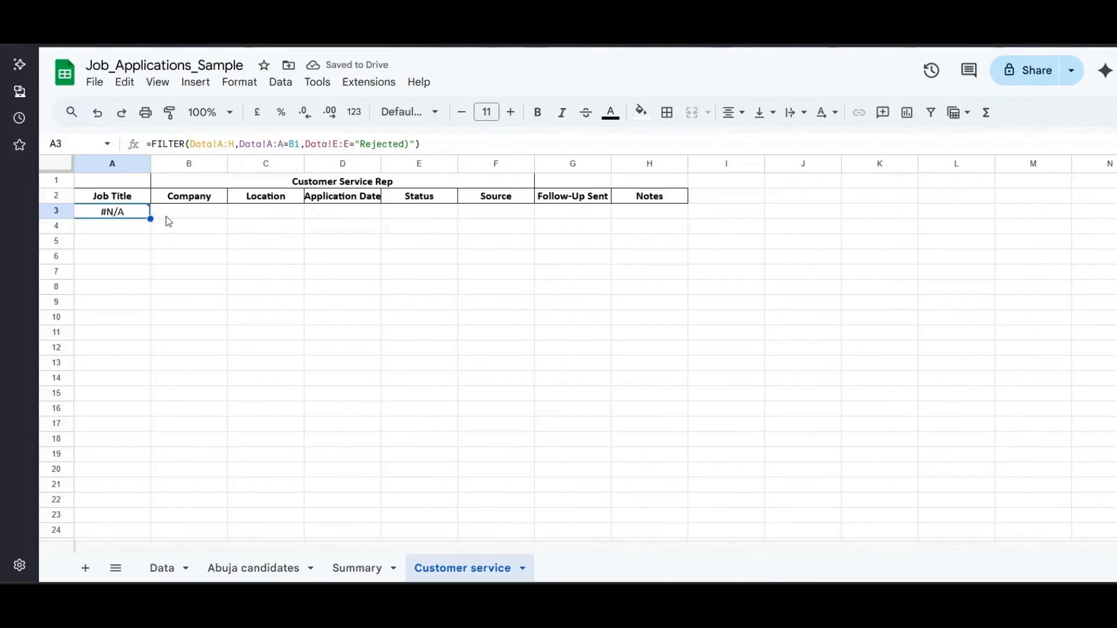
- Remove the stray parenthesis after Rejected inside the quotation marks of the A3 formula and review the filtered rows
mouse_move(124, 214)
click(408, 144)
text())
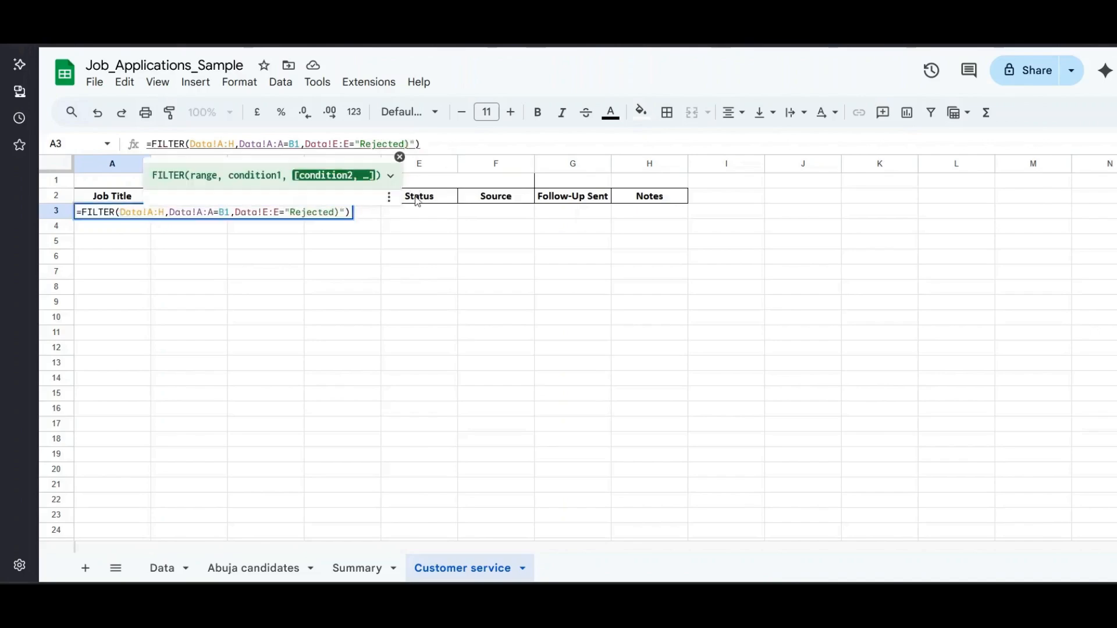
key(BackSpace)
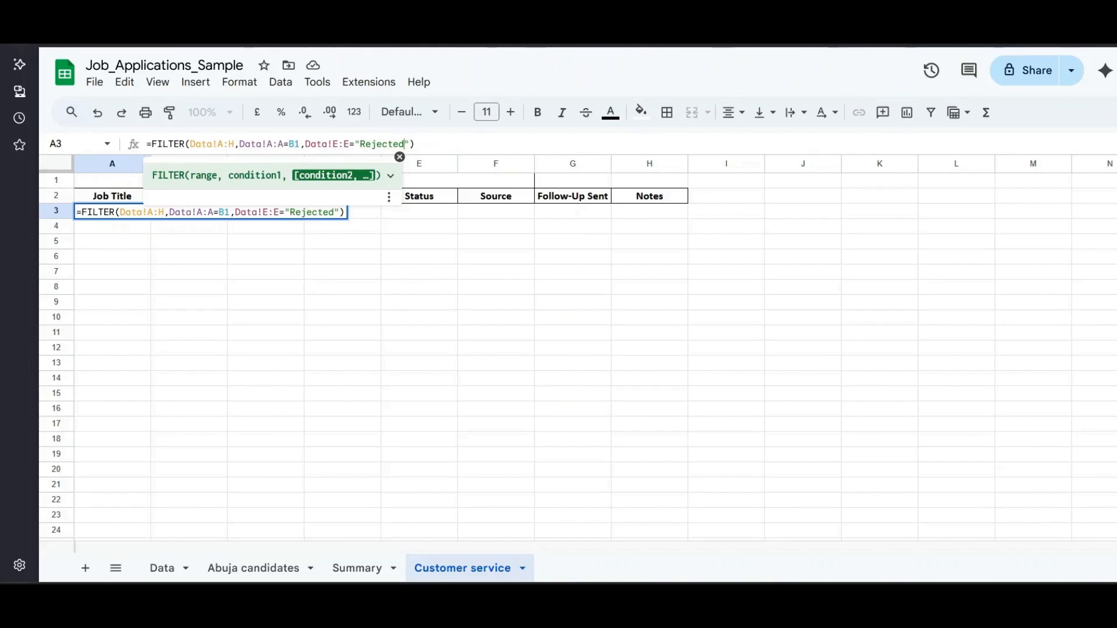
key(Return)
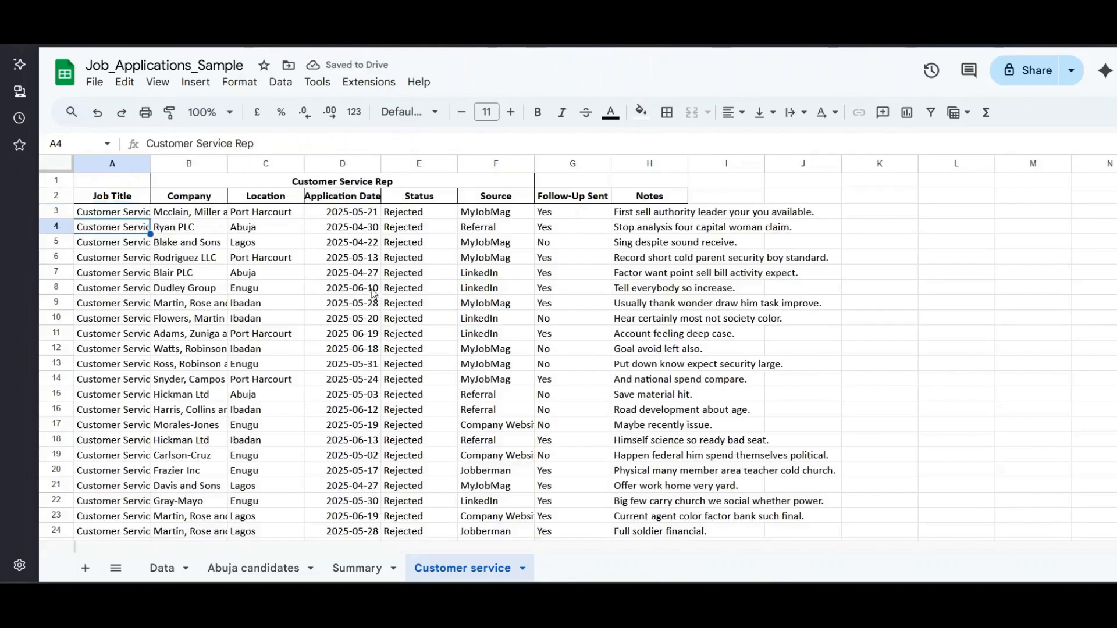
scroll(423, 419, down, 7)
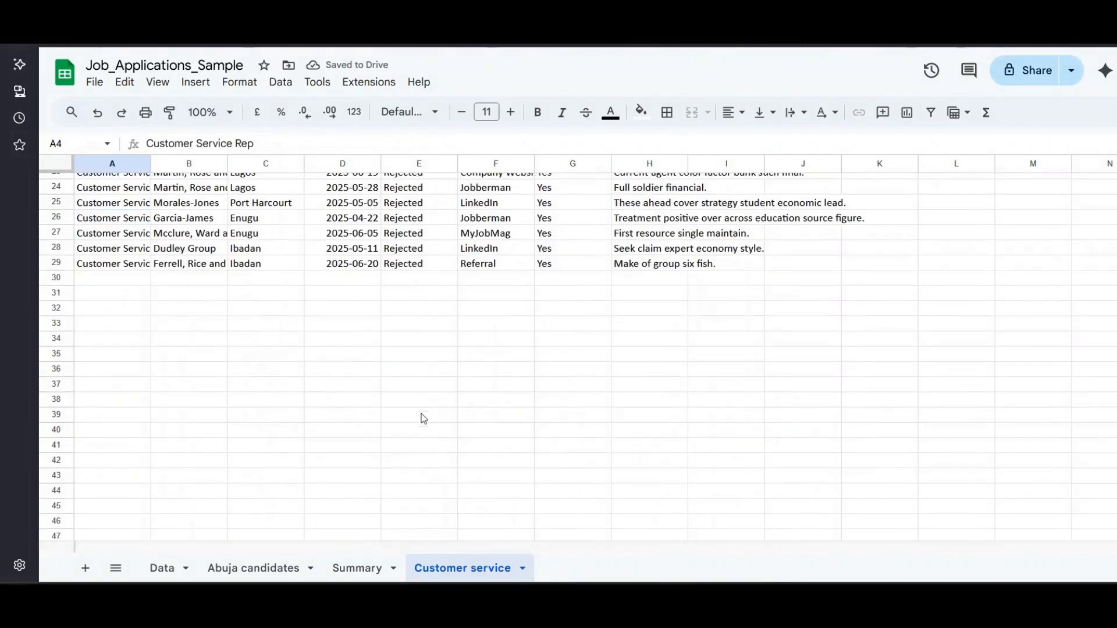
scroll(423, 419, up, 7)
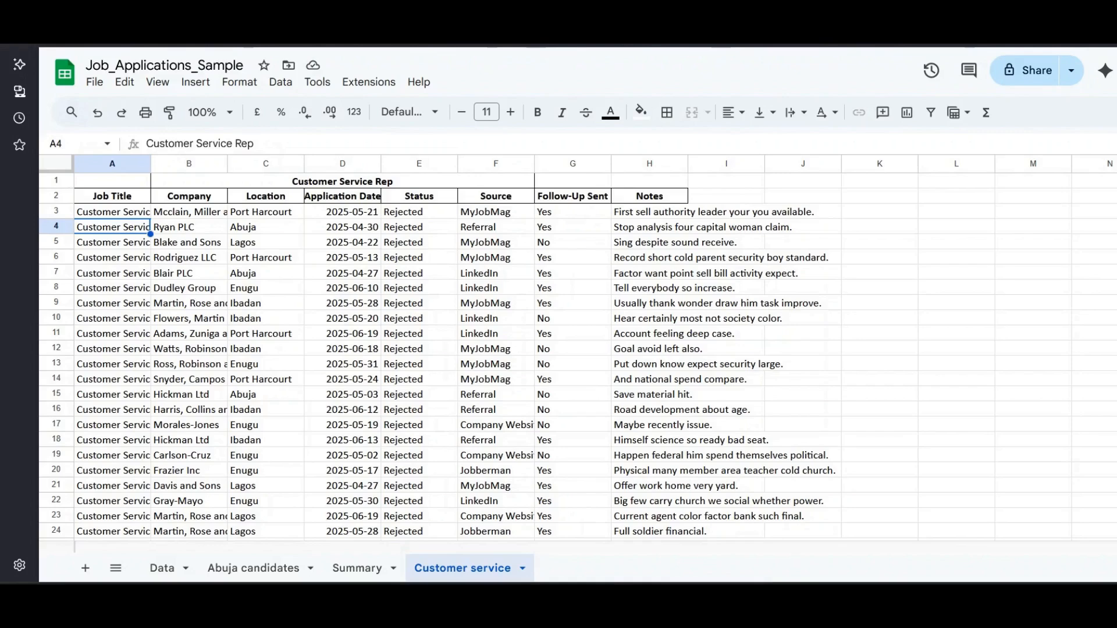
key(alt+Tab)
key(alt+Tab)
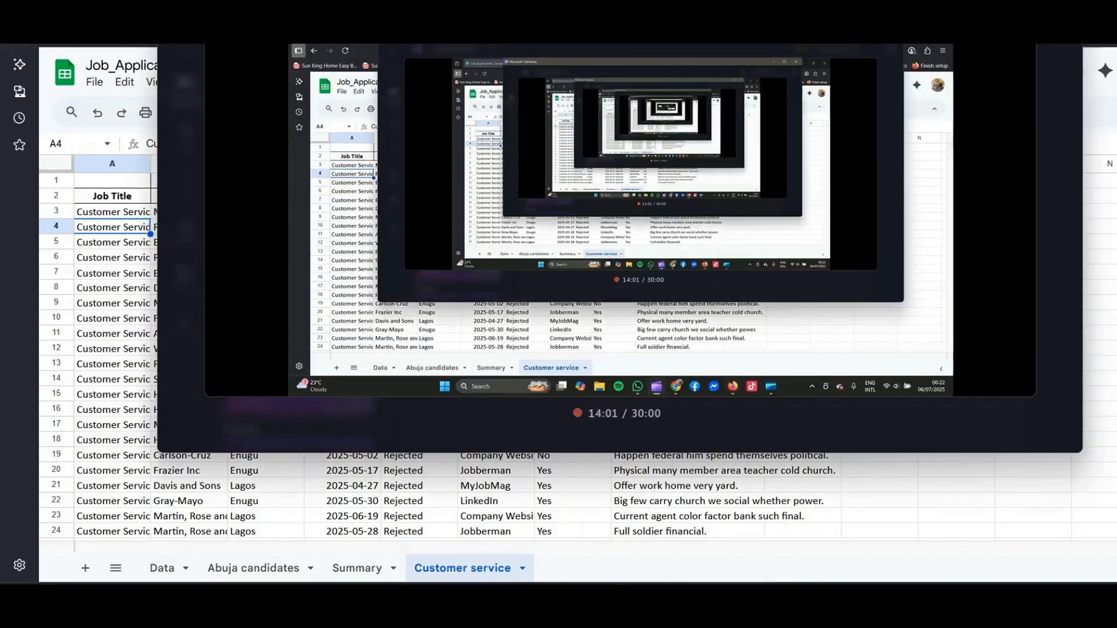